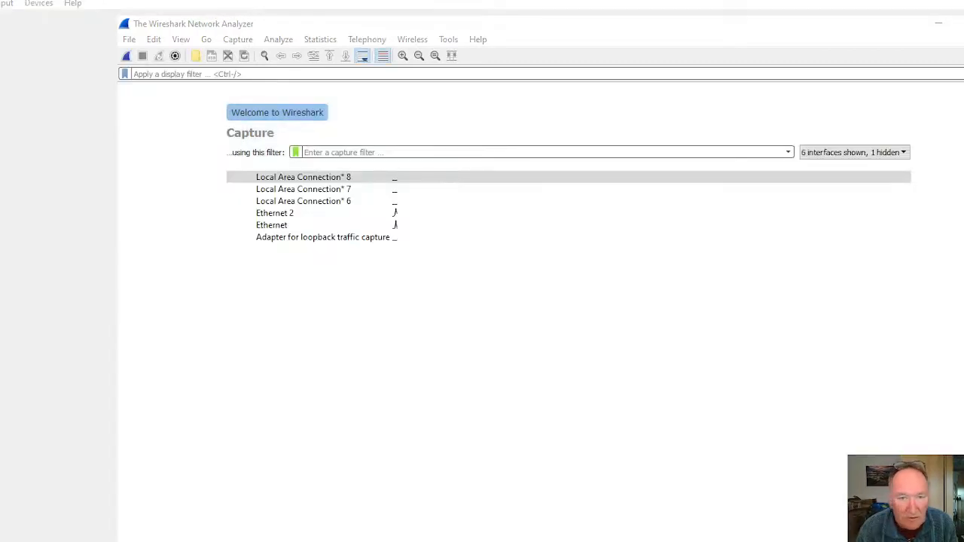
# Step: Start a live packet capture on the Ethernet 2 interface through the capture options
pyautogui.click(250, 216)
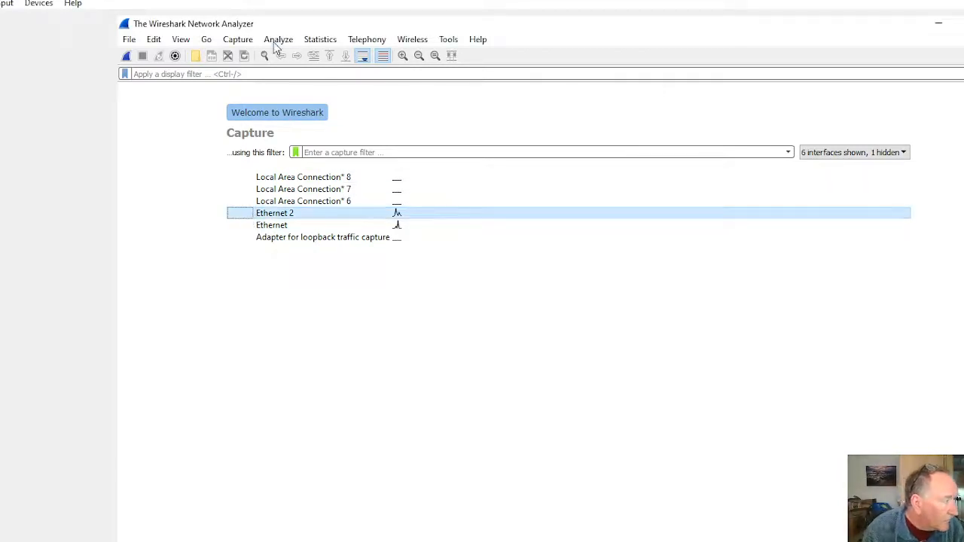
pyautogui.click(239, 42)
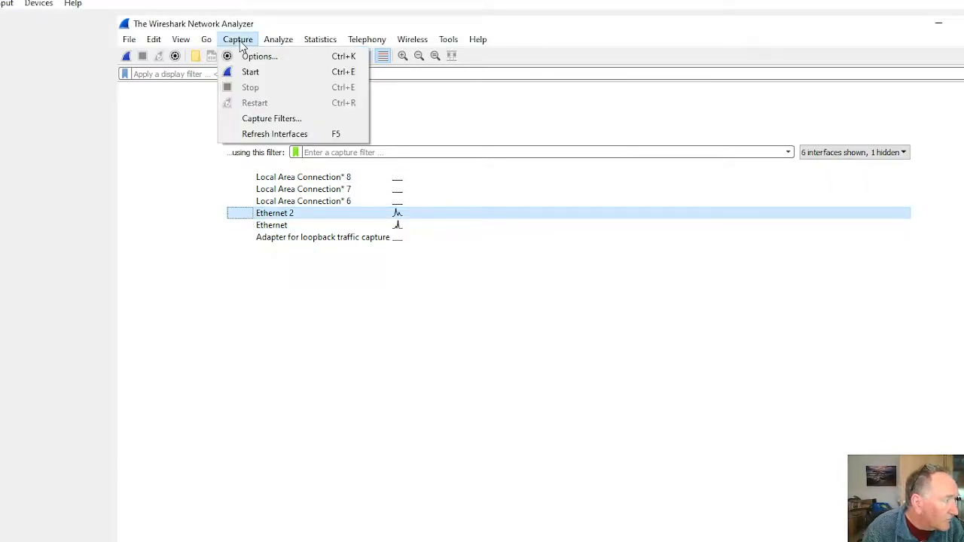
pyautogui.click(258, 56)
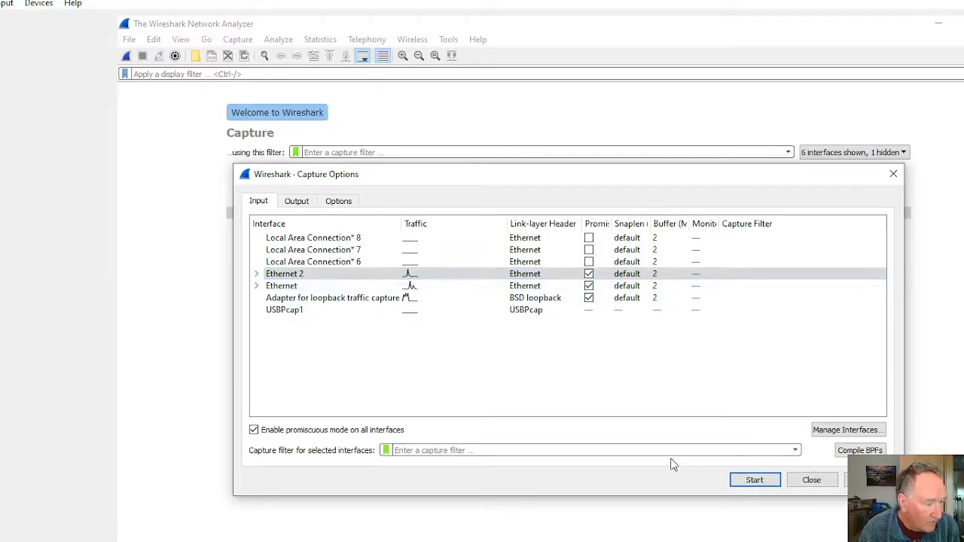
pyautogui.click(755, 481)
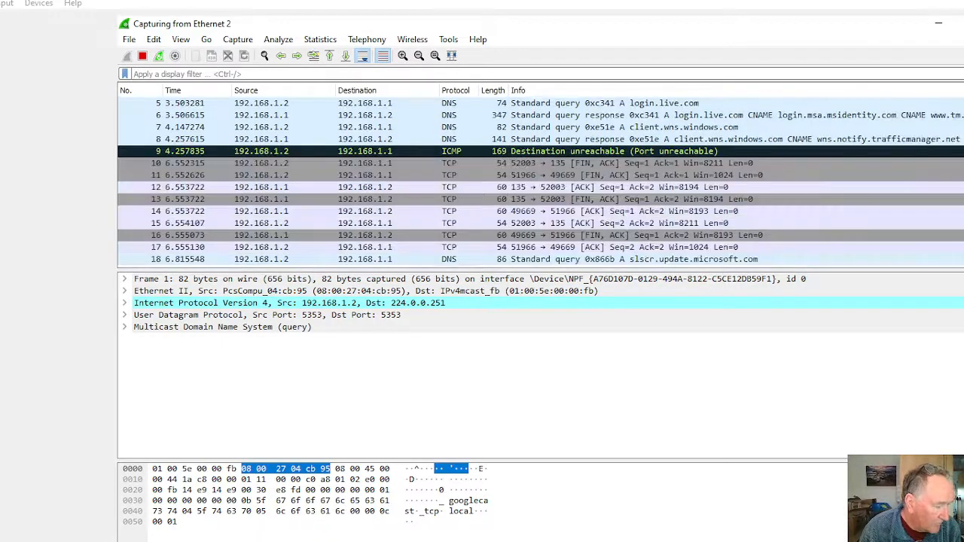
# Step: Search Windows for cmd and open a Command Prompt
pyautogui.press('super+s')
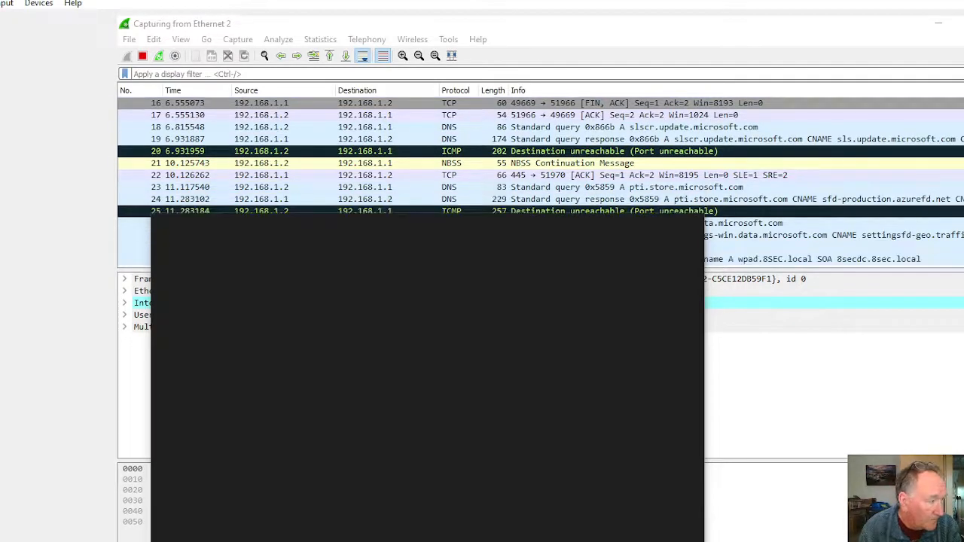
pyautogui.write('cmd')
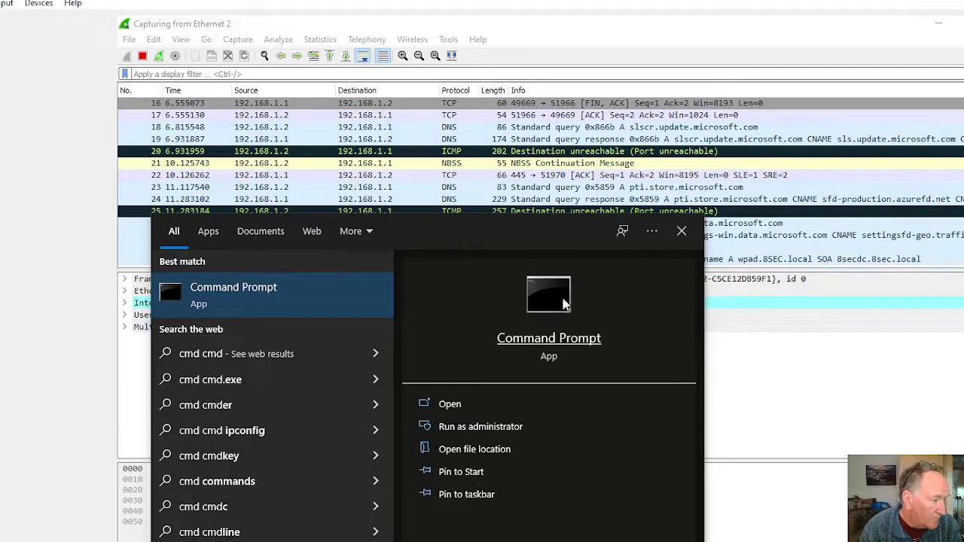
pyautogui.click(558, 340)
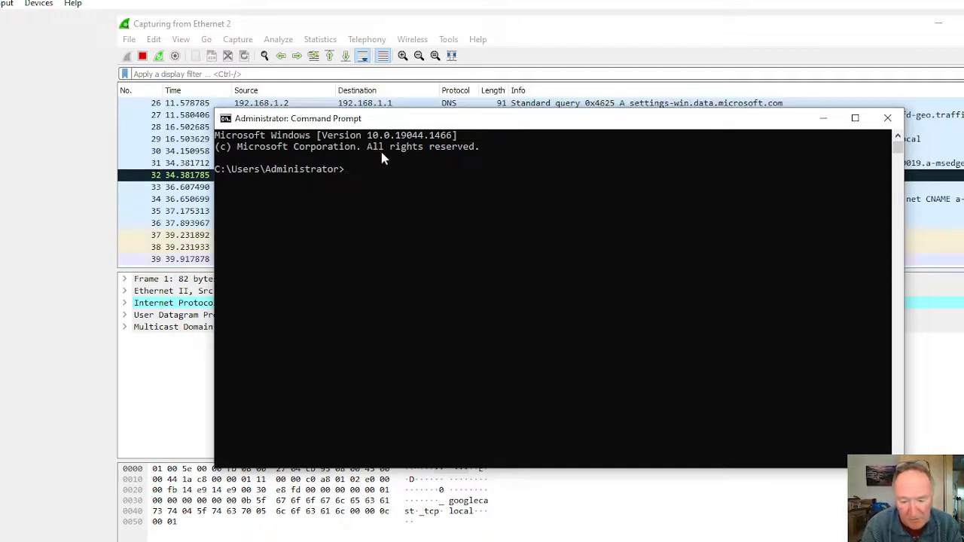
# Step: Run ipconfig /renew and move the Command Prompt window aside so the packet list can be seen
pyautogui.write('i')
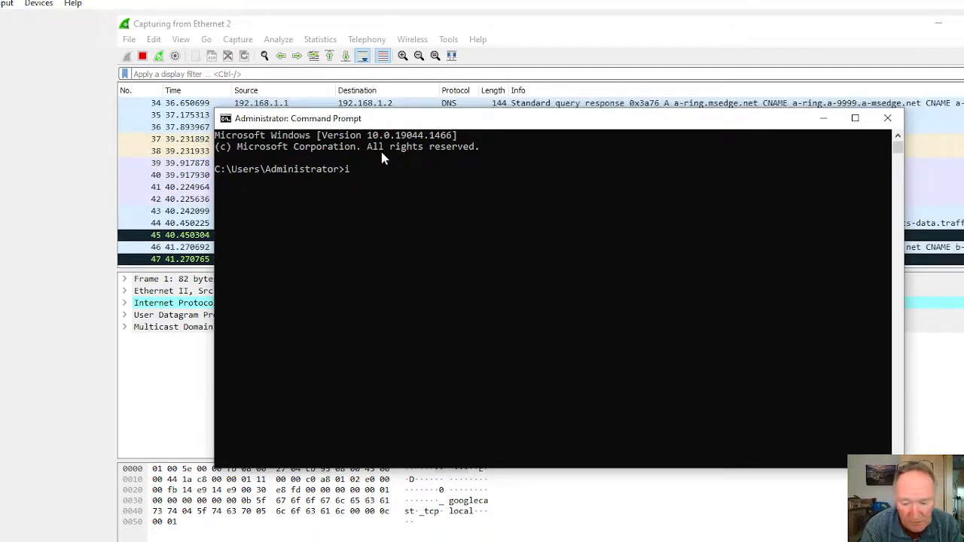
pyautogui.write('pconfig')
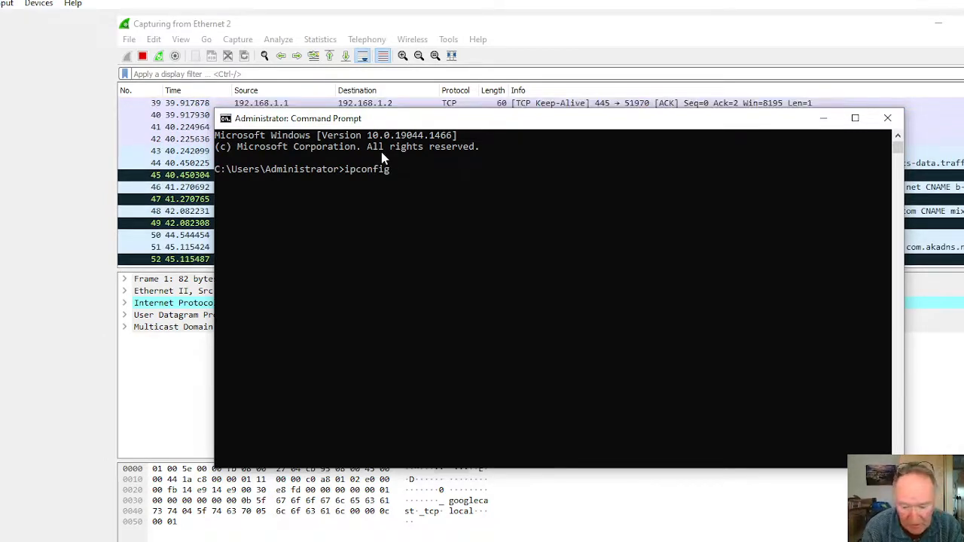
pyautogui.write(' /rene')
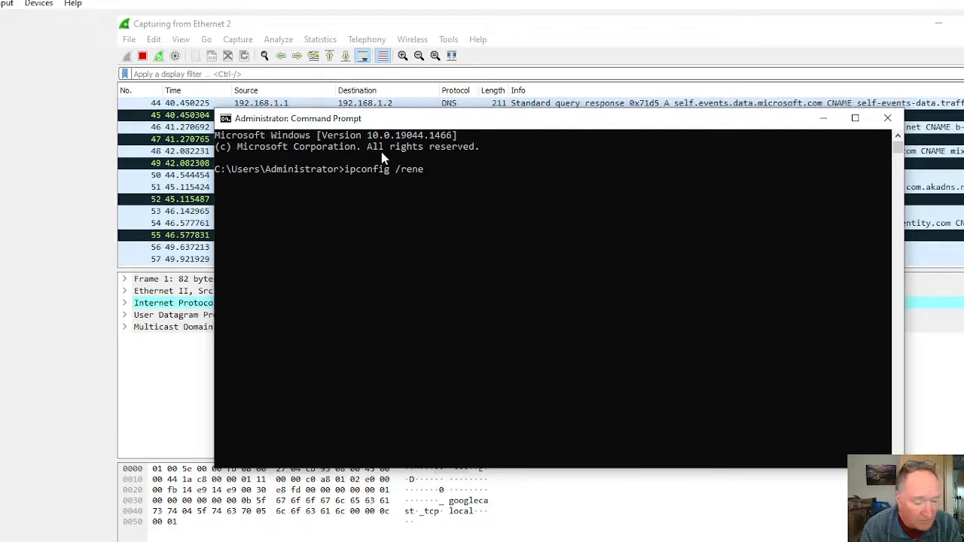
pyautogui.write('w')
pyautogui.press('Return')
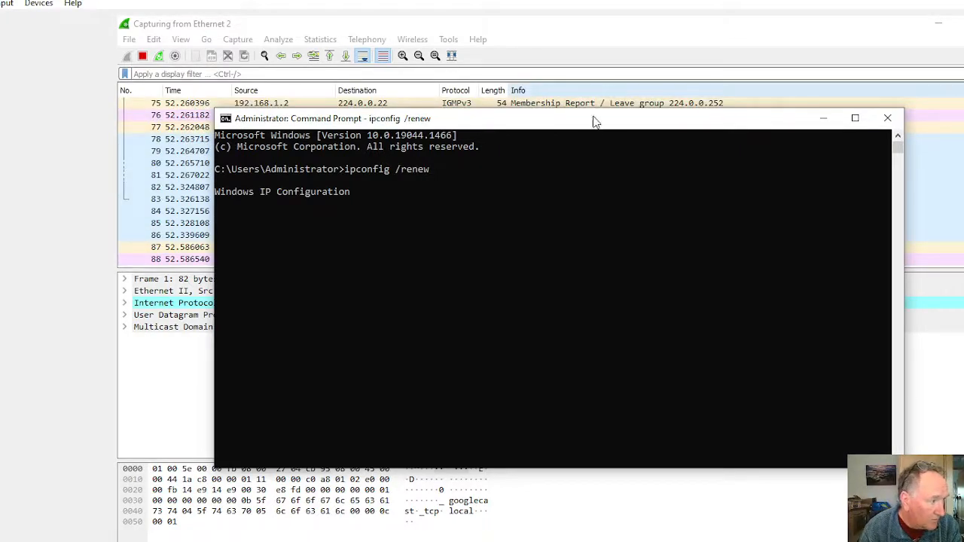
pyautogui.moveTo(595, 120); pyautogui.dragTo(941, 119)
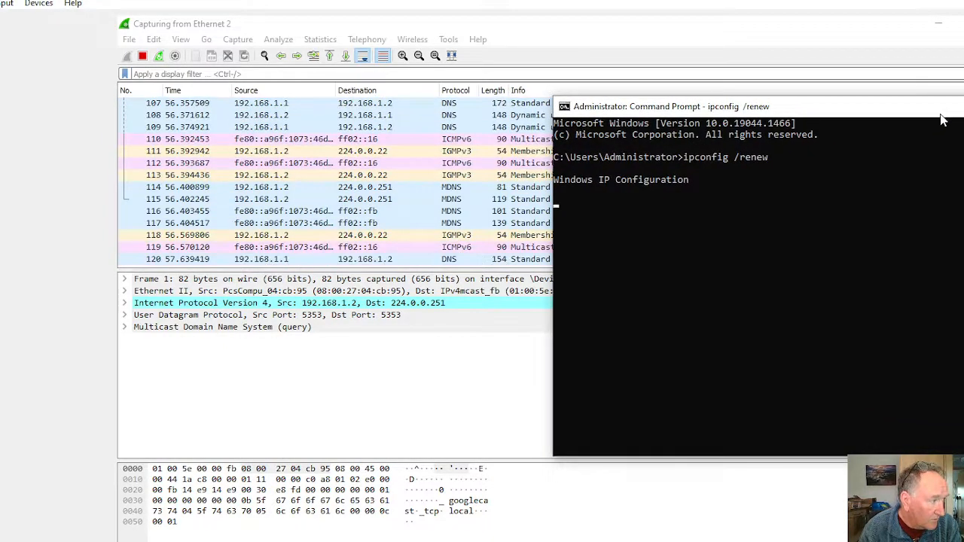
pyautogui.moveTo(797, 113); pyautogui.dragTo(618, 111)
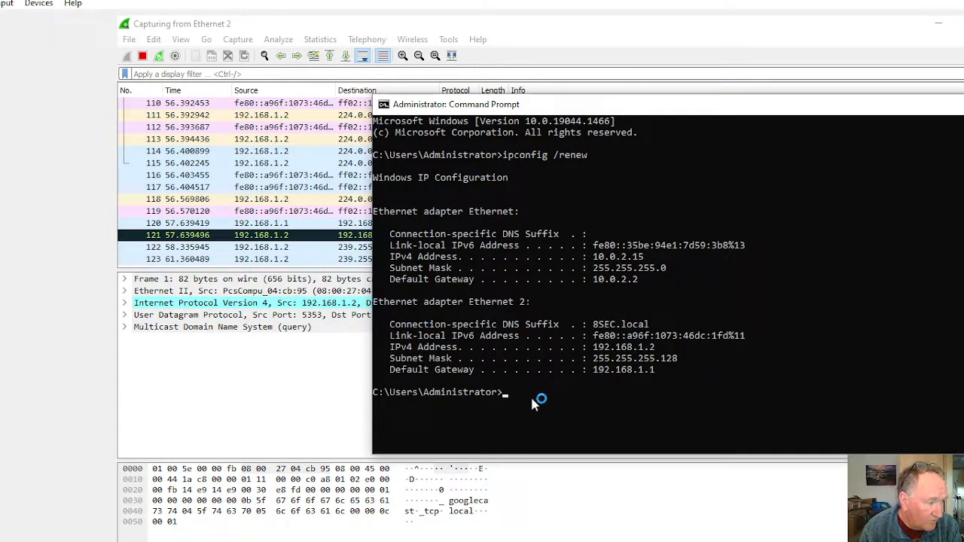
# Step: Release the current IP leases by running ipconfig /release
pyautogui.press('Up')
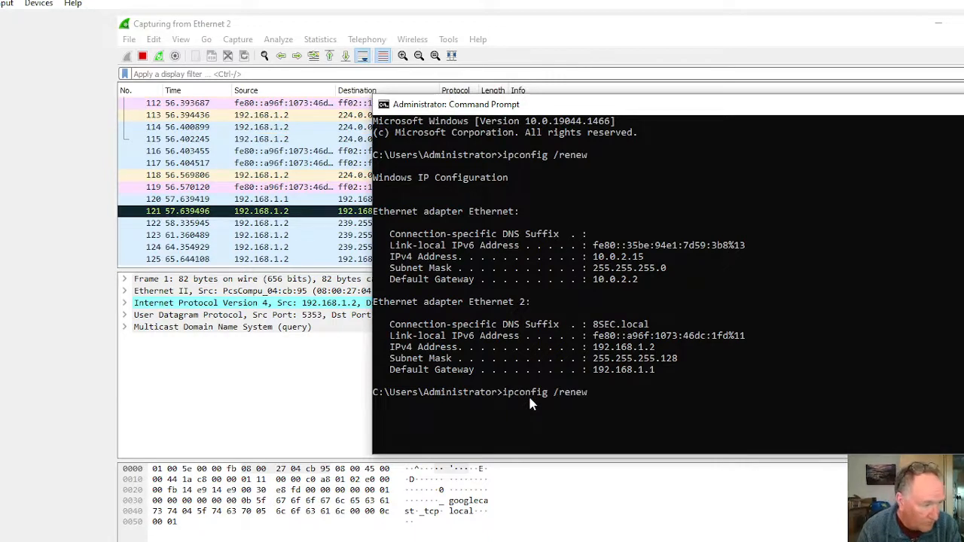
pyautogui.press('BackSpace')
pyautogui.press('BackSpace')
pyautogui.press('BackSpace')
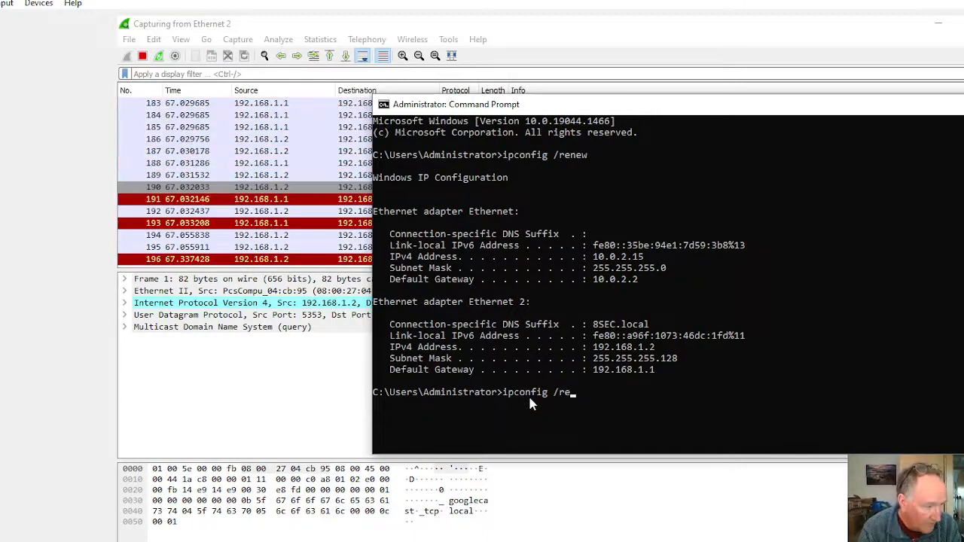
pyautogui.write('lease')
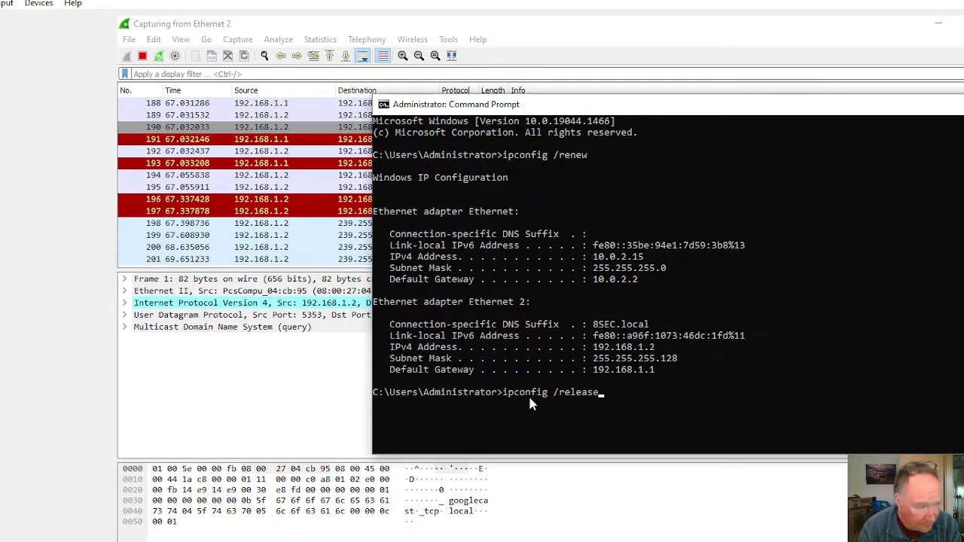
pyautogui.press('Return')
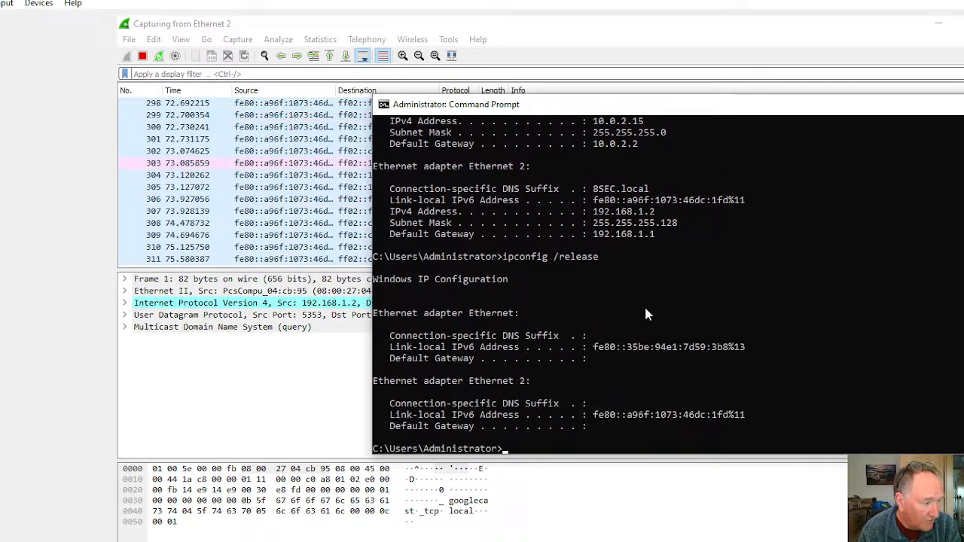
pyautogui.scroll(-1, 666, 366)
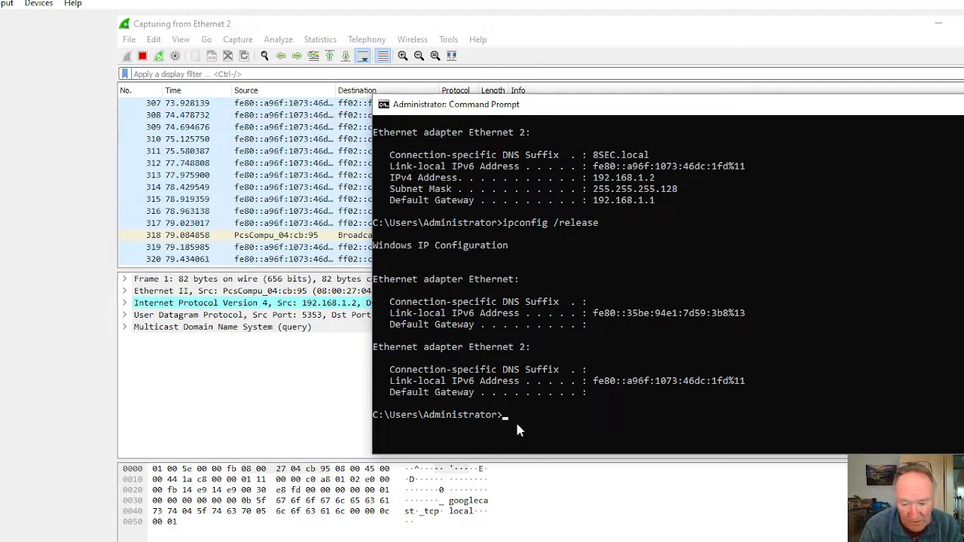
# Step: Request new IP leases after the release by running ipconfig /renew again
pyautogui.press('Up')
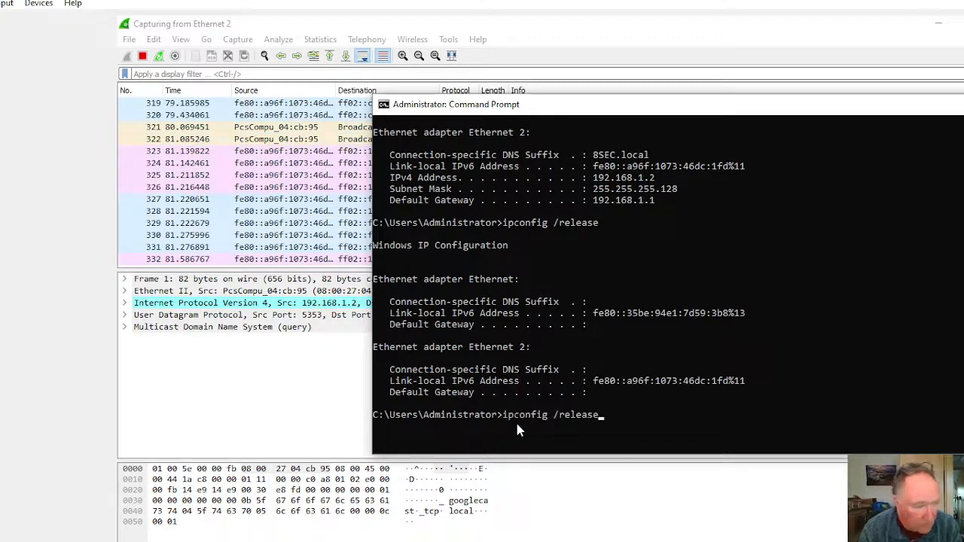
pyautogui.press('BackSpace')
pyautogui.press('BackSpace')
pyautogui.press('BackSpace')
pyautogui.press('BackSpace')
pyautogui.press('BackSpace')
pyautogui.write('new')
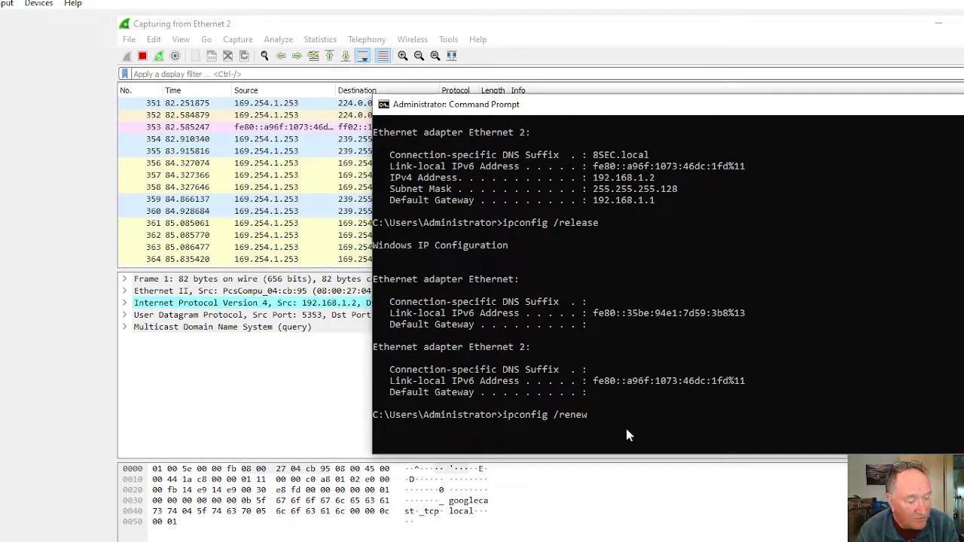
pyautogui.press('Return')
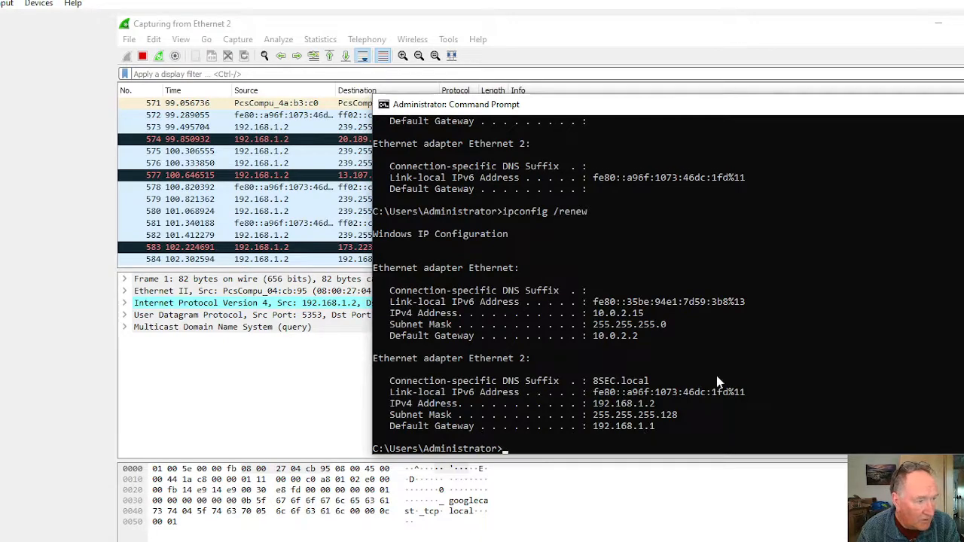
# Step: Switch back to Wireshark, stop the packet capture and apply the display filter udp.port == 68
pyautogui.click(594, 480)
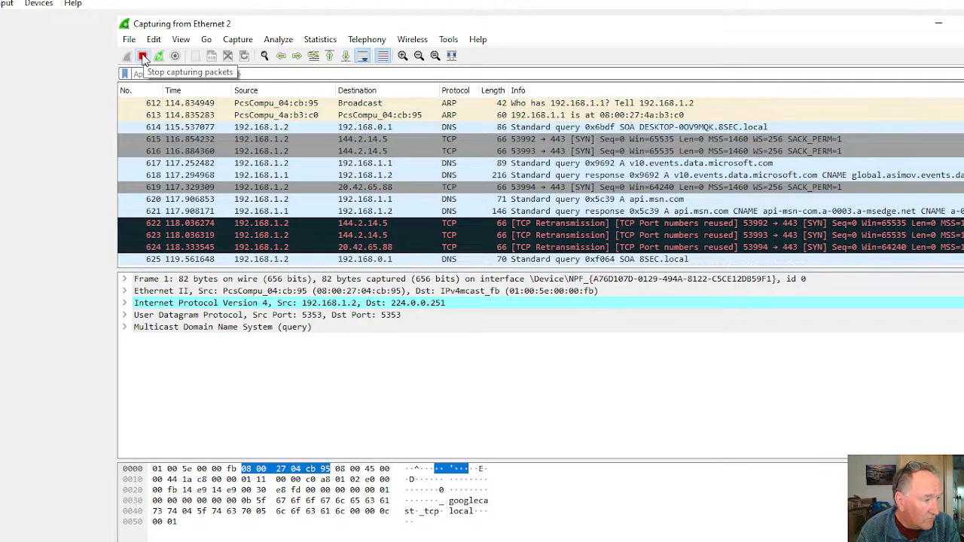
pyautogui.click(143, 57)
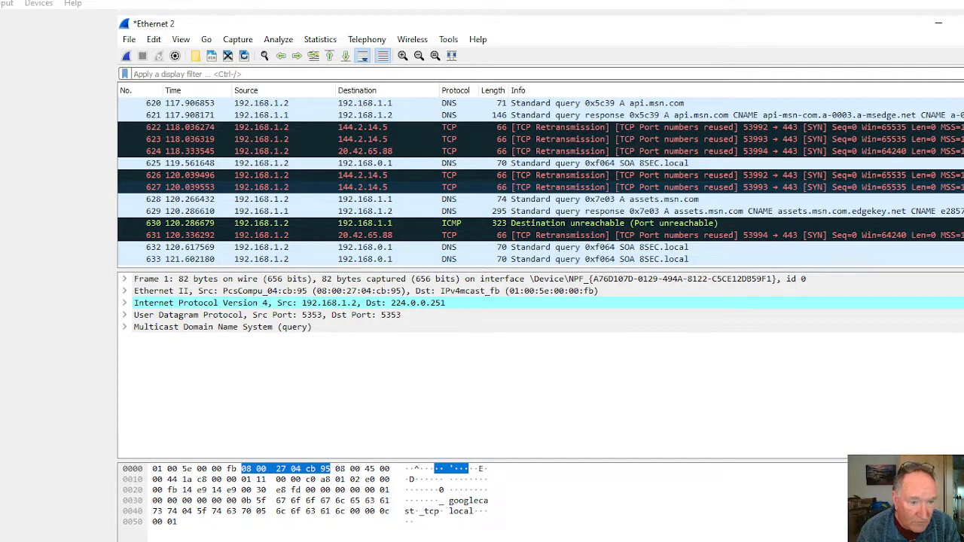
pyautogui.rightClick(151, 74)
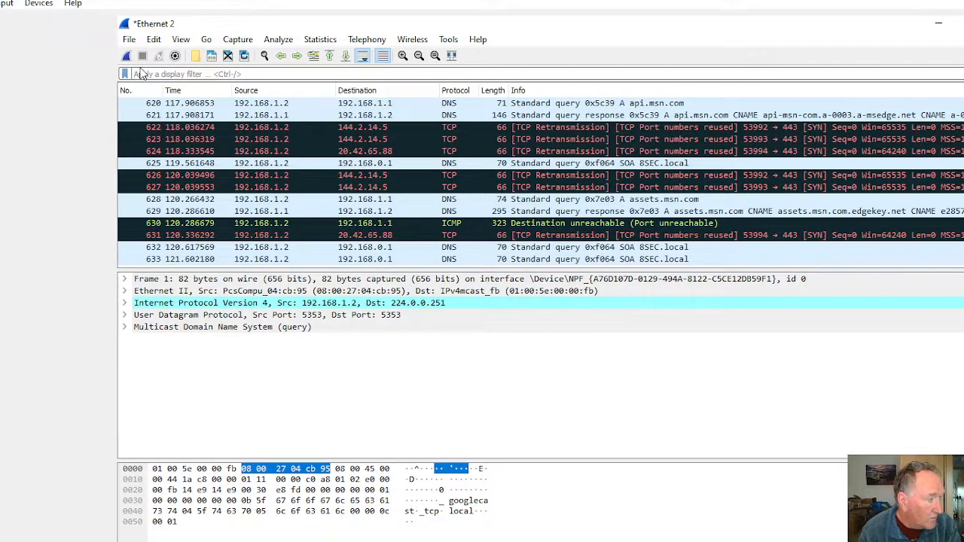
pyautogui.write('ud')
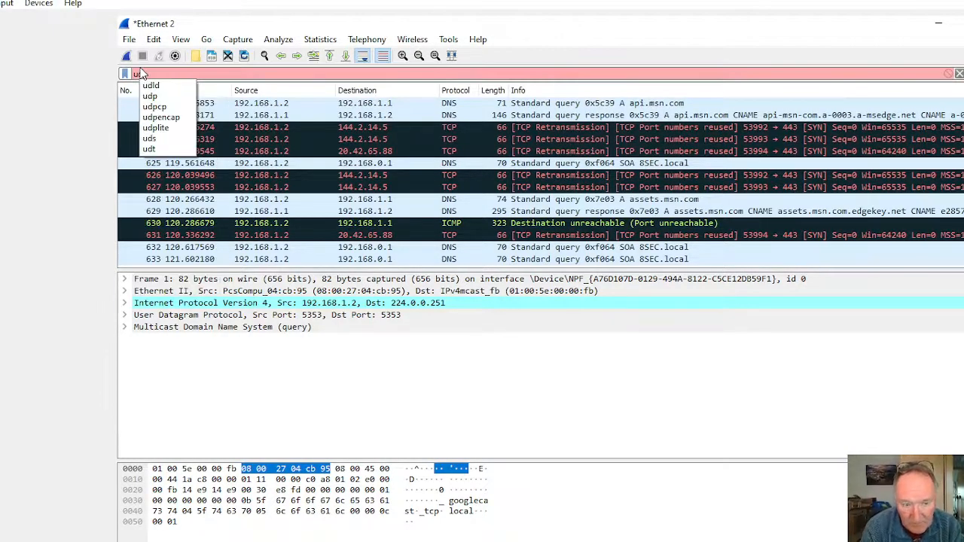
pyautogui.write('p.port')
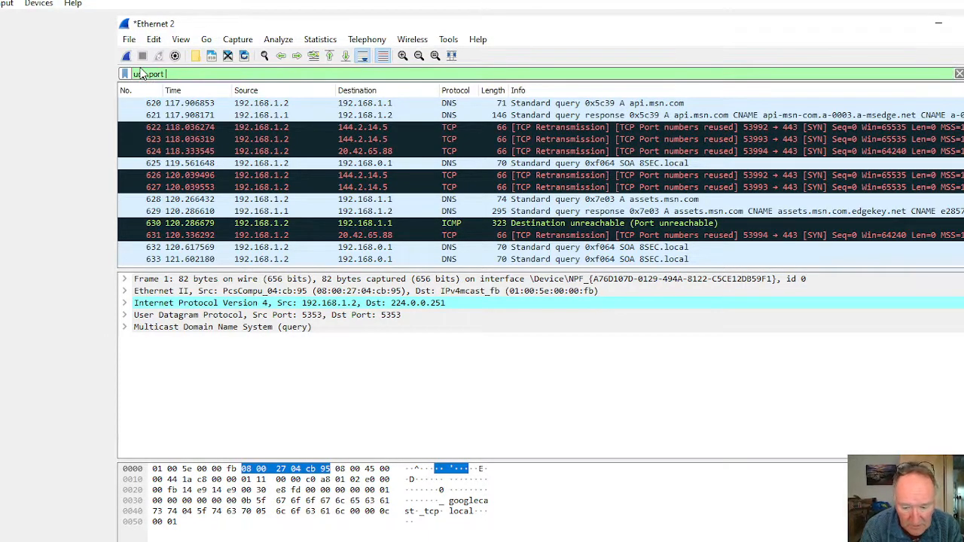
pyautogui.write(' ==')
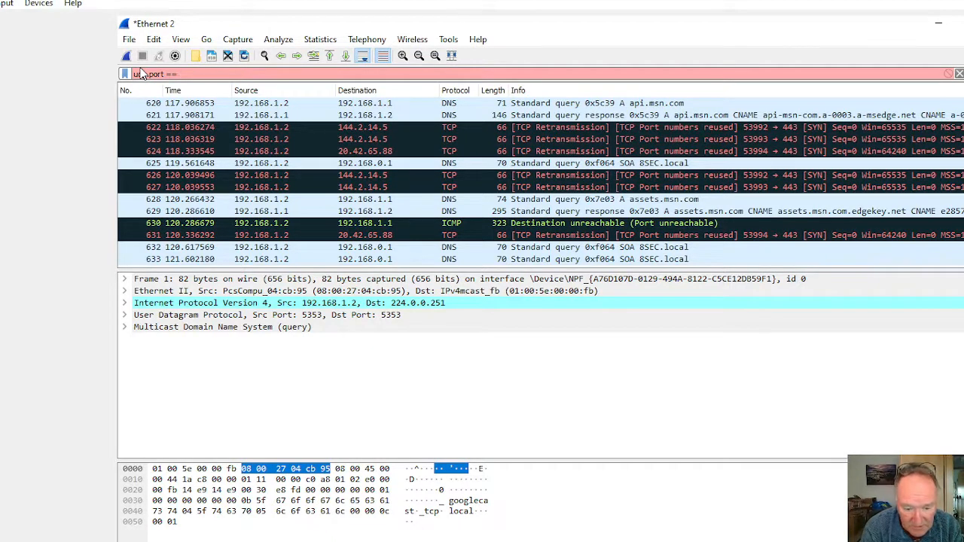
pyautogui.write(' 68')
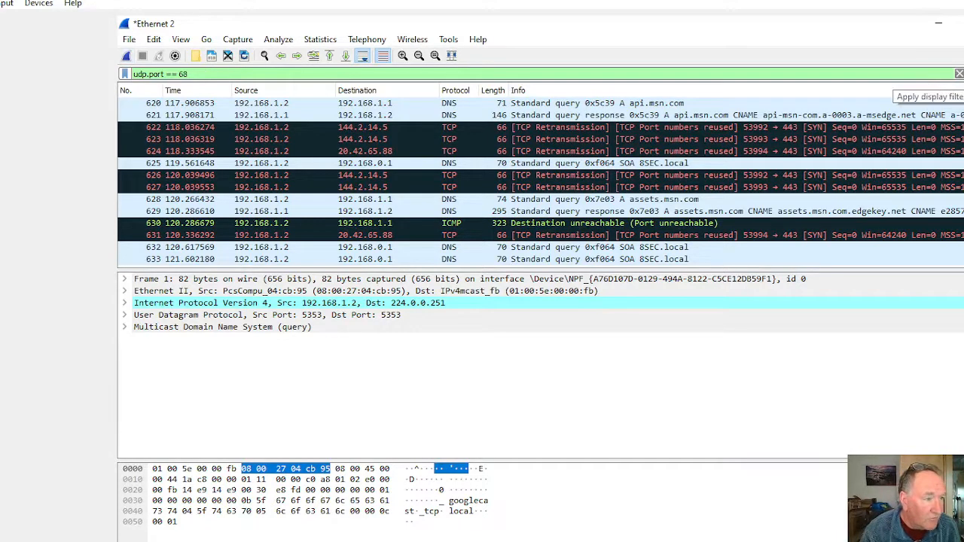
pyautogui.click(963, 74)
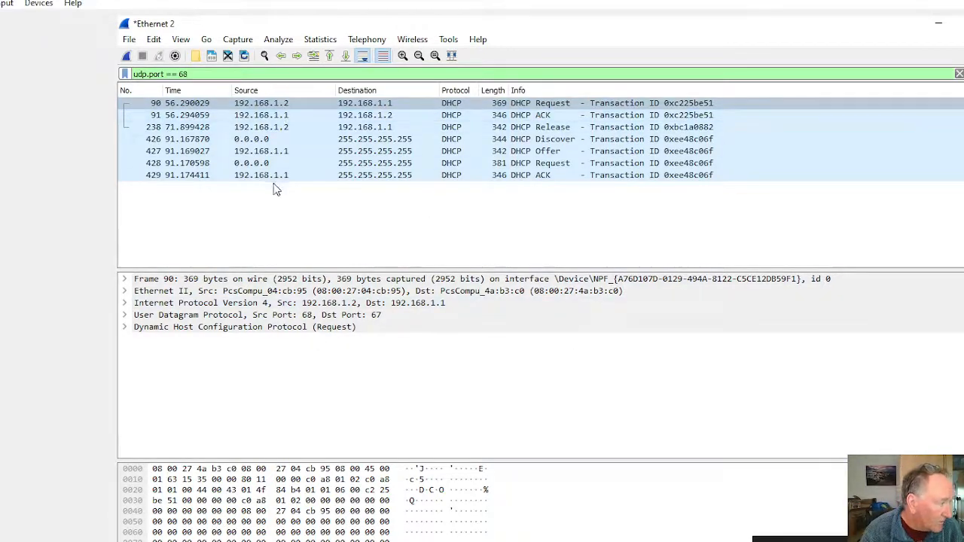
# Step: Examine the packet details of the first DHCP Request (packet 90) and its DHCP ACK (packet 91) in separate windows
pyautogui.click(245, 108)
pyautogui.doubleClick(245, 108)
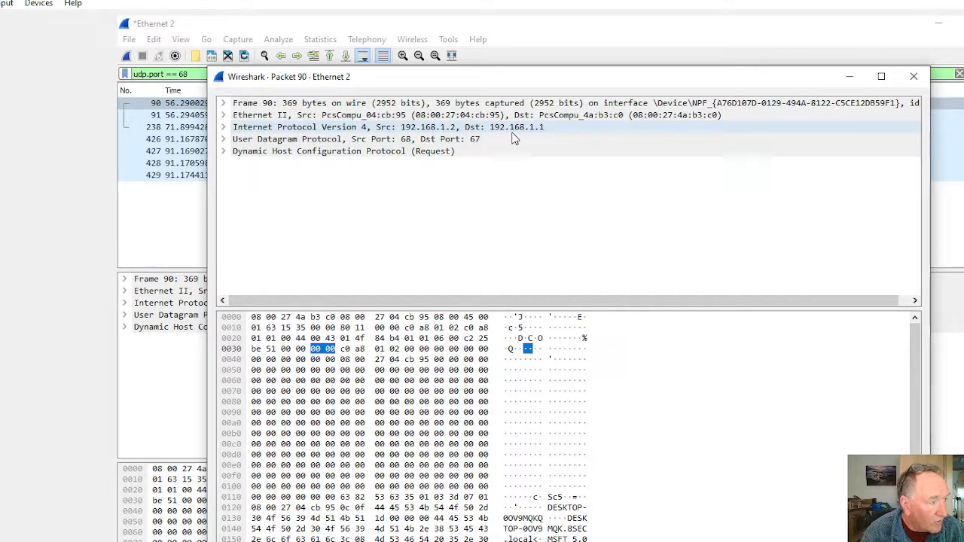
pyautogui.click(850, 77)
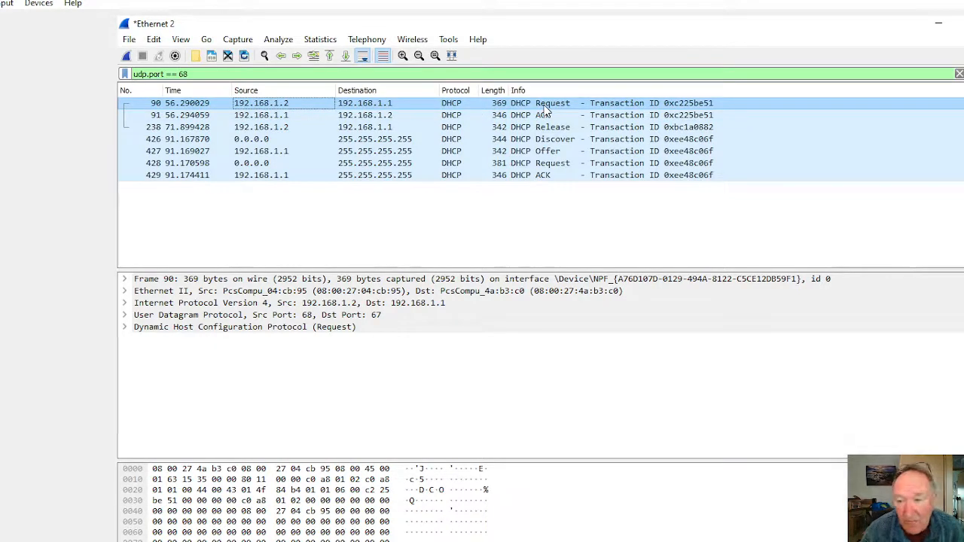
pyautogui.doubleClick(456, 117)
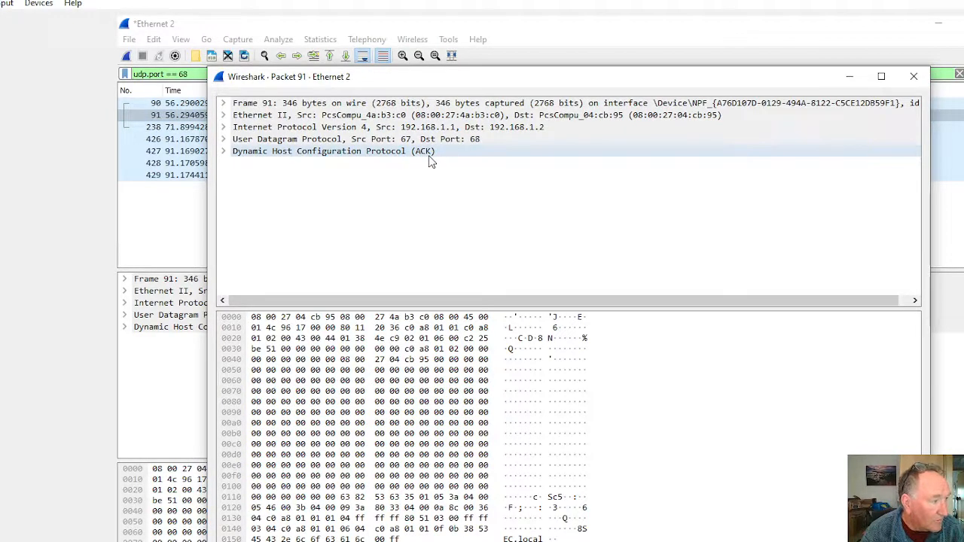
pyautogui.click(914, 77)
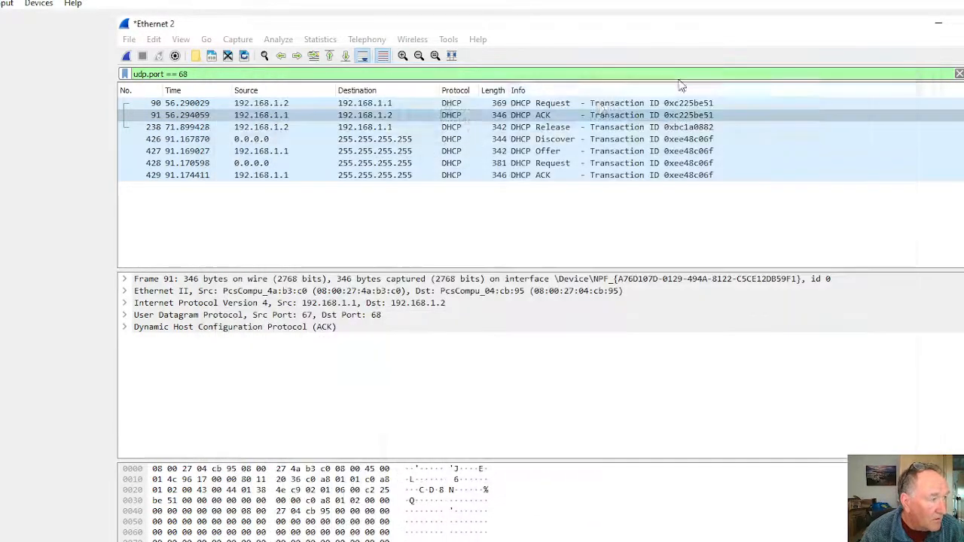
# Step: View the details of the DHCP Release (packet 238) and the DHCP Discover (packet 426) in separate windows
pyautogui.doubleClick(453, 128)
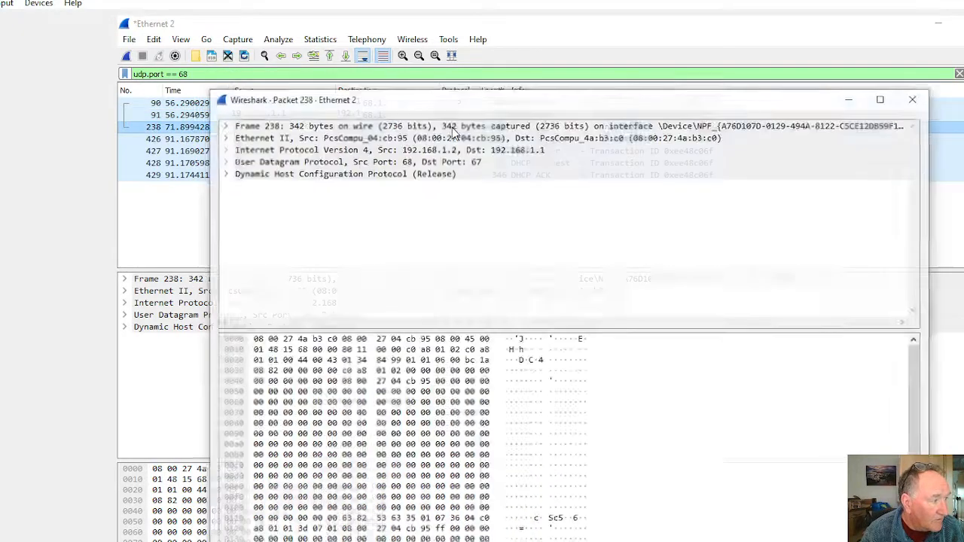
pyautogui.click(915, 99)
pyautogui.doubleClick(519, 139)
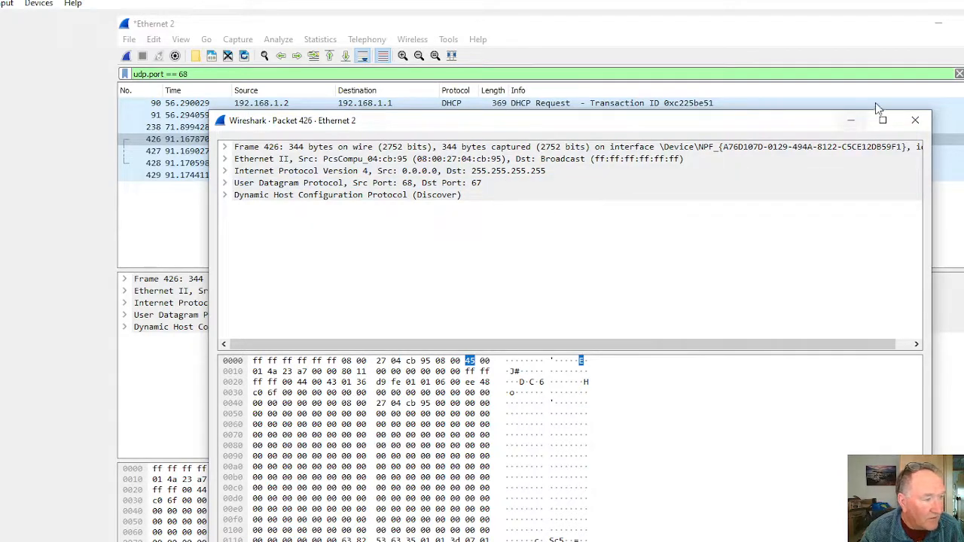
# Step: View the details of the DHCP Offer (packet 427) in a separate window
pyautogui.click(850, 123)
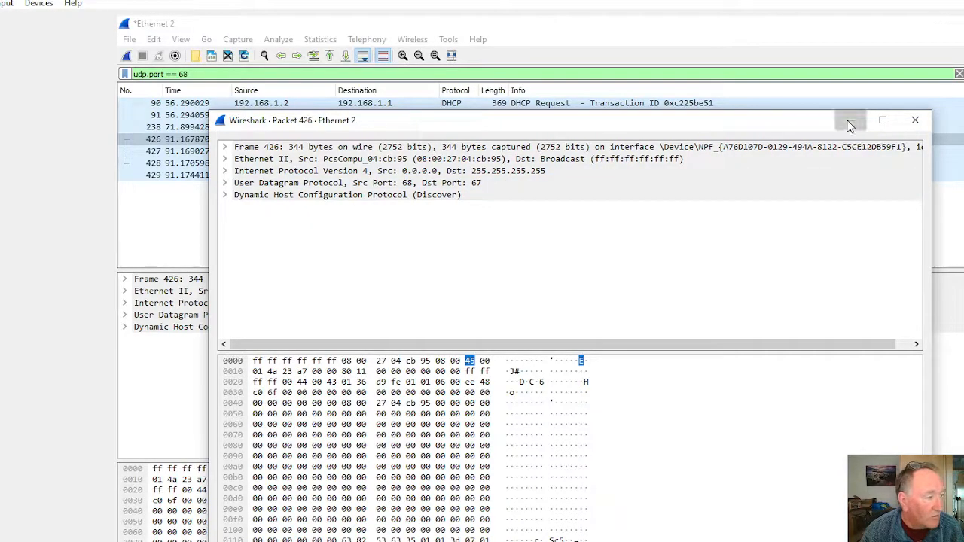
pyautogui.doubleClick(348, 152)
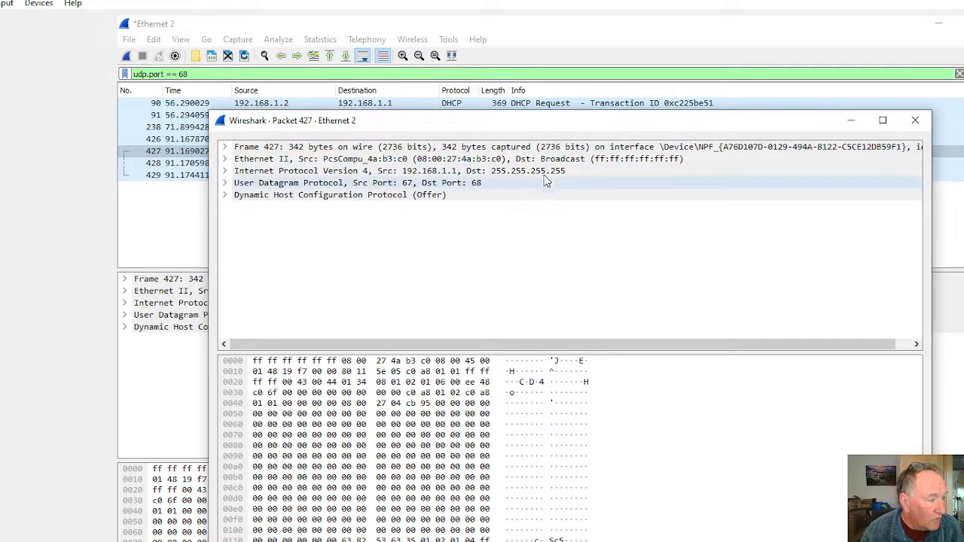
pyautogui.moveTo(535, 536); pyautogui.dragTo(557, 442)
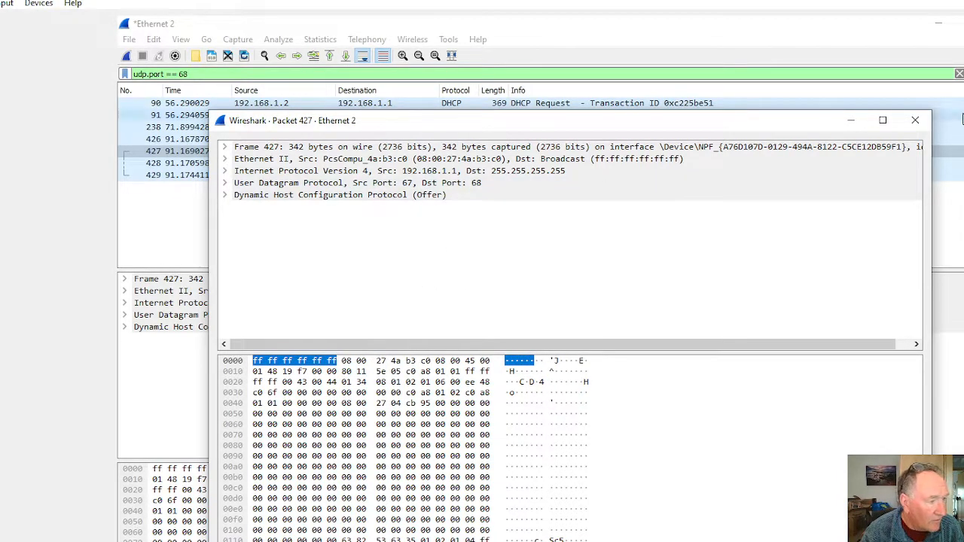
pyautogui.click(851, 120)
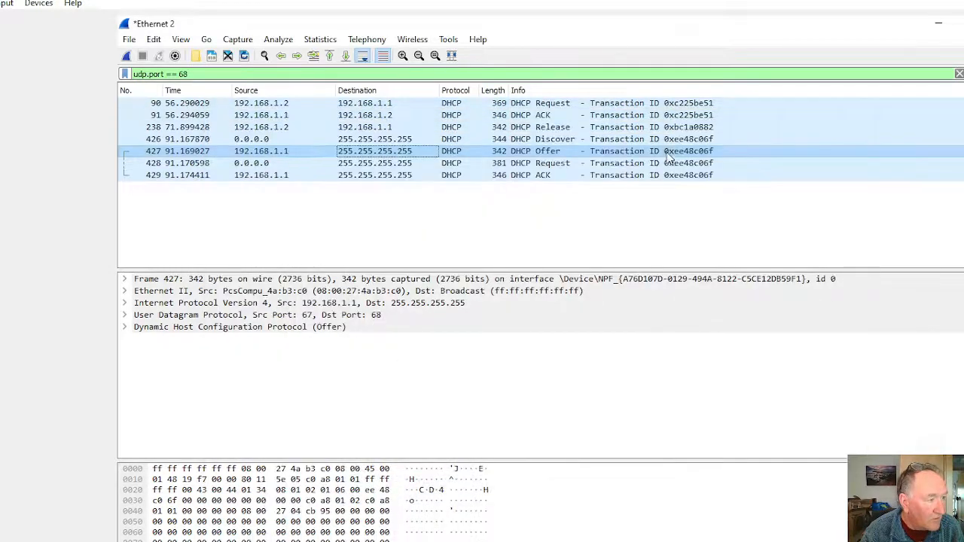
# Step: Examine the Dynamic Host Configuration Protocol fields and options of the second DHCP Request (packet 428)
pyautogui.click(548, 166)
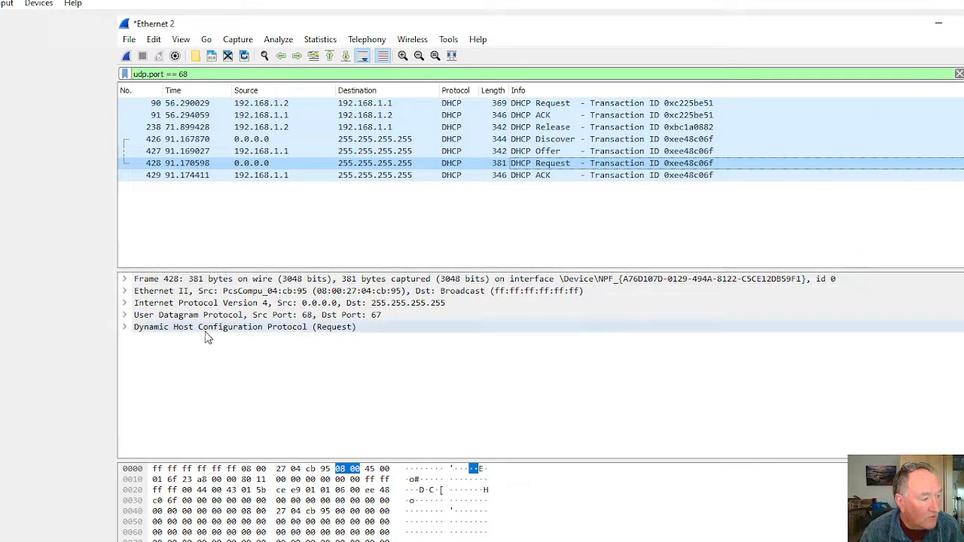
pyautogui.click(127, 328)
pyautogui.scroll(-1, 262, 352)
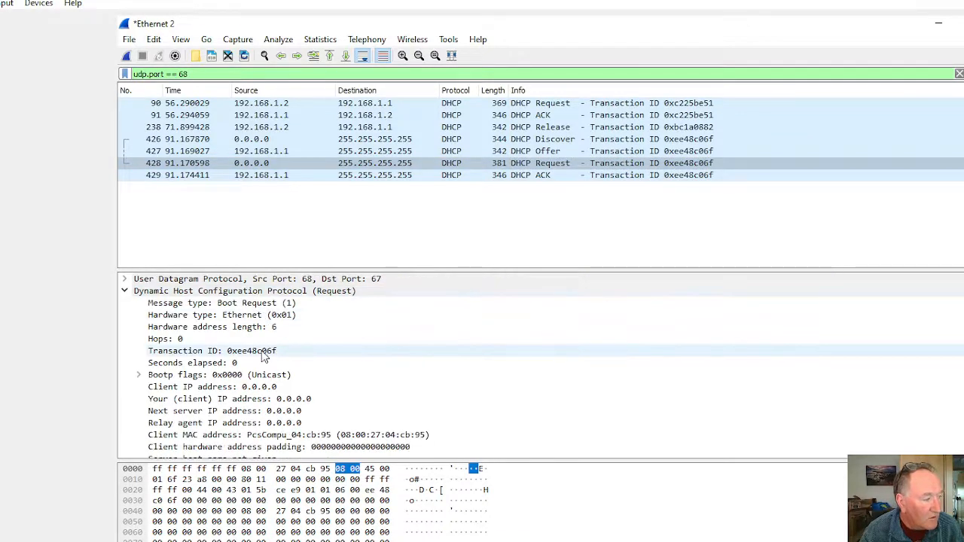
pyautogui.scroll(-4, 264, 374)
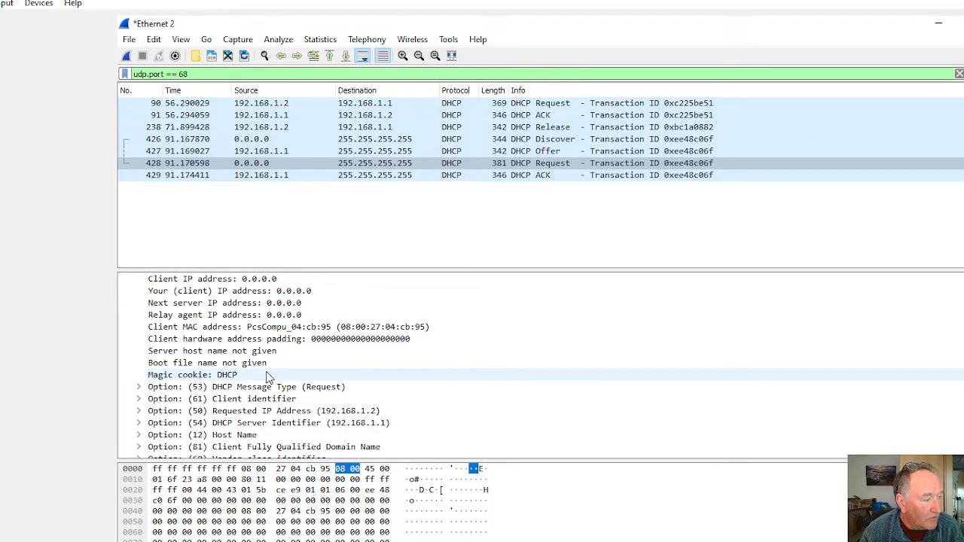
pyautogui.scroll(5, 269, 378)
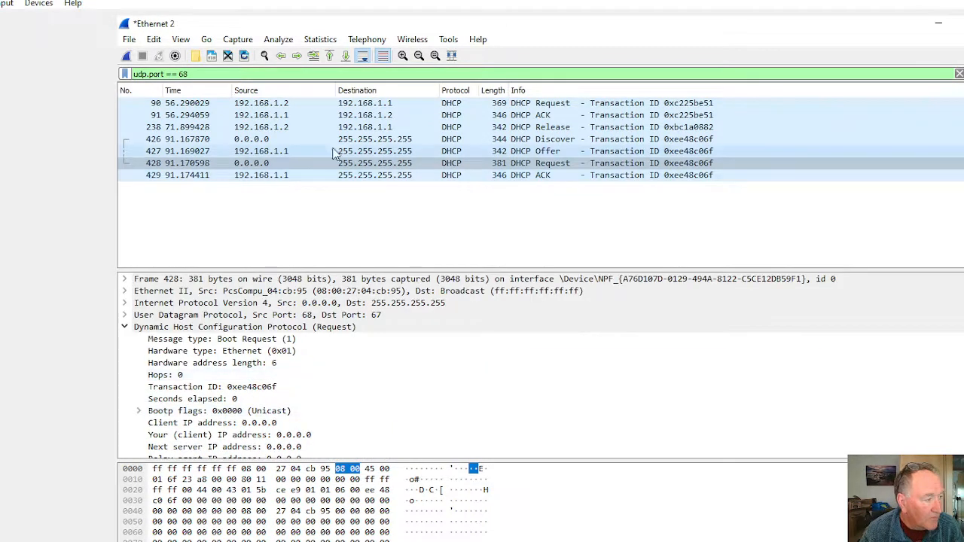
# Step: Examine the DHCP fields and options of the first Request (packet 90) in a separate window and close it
pyautogui.doubleClick(324, 104)
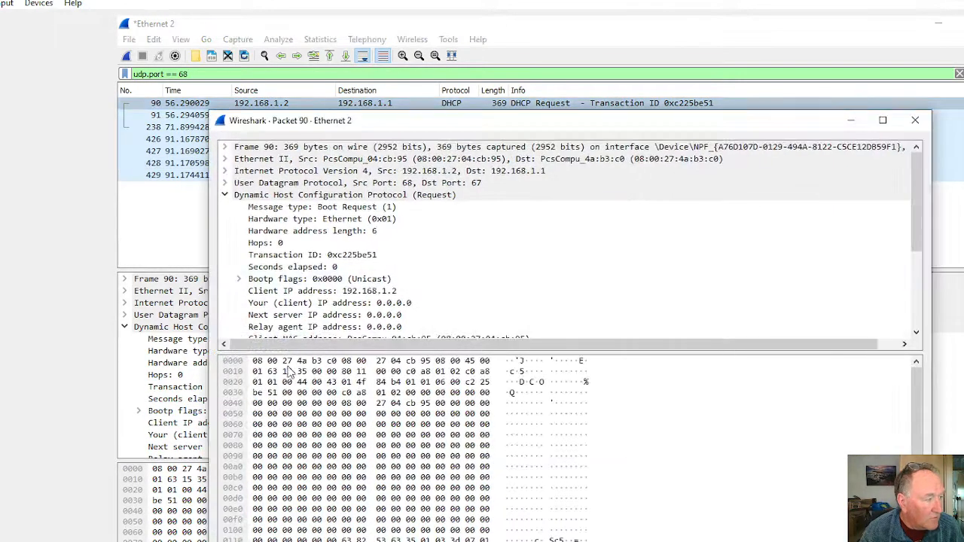
pyautogui.scroll(-2, 437, 226)
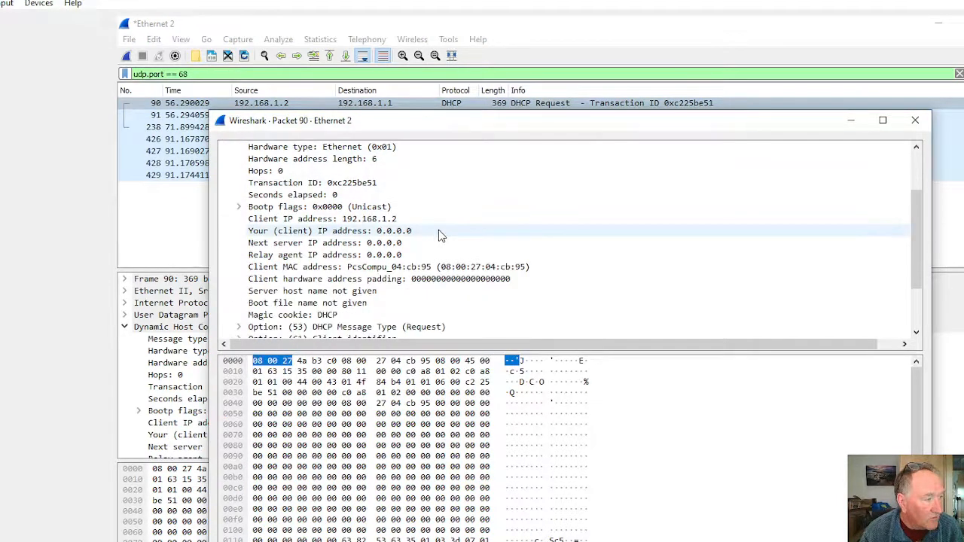
pyautogui.scroll(-2, 335, 226)
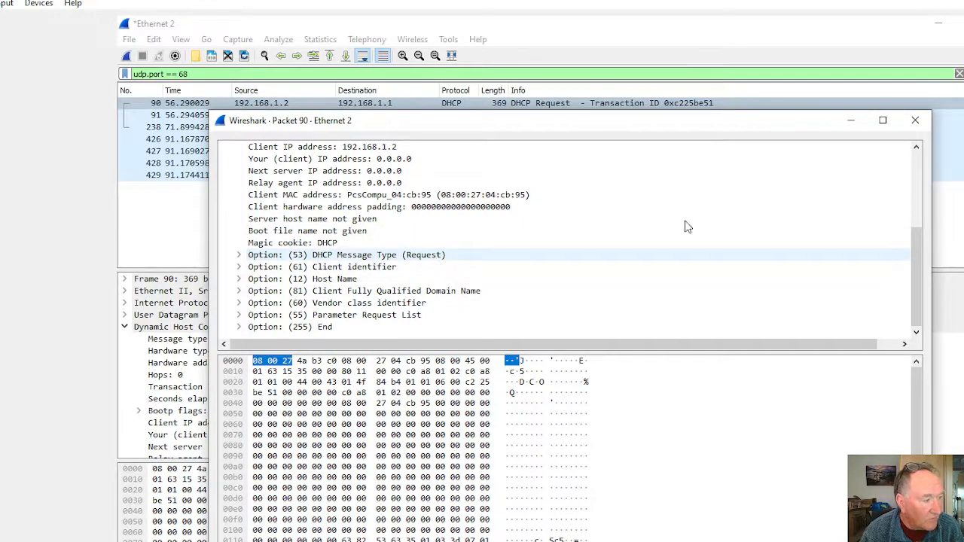
pyautogui.click(915, 120)
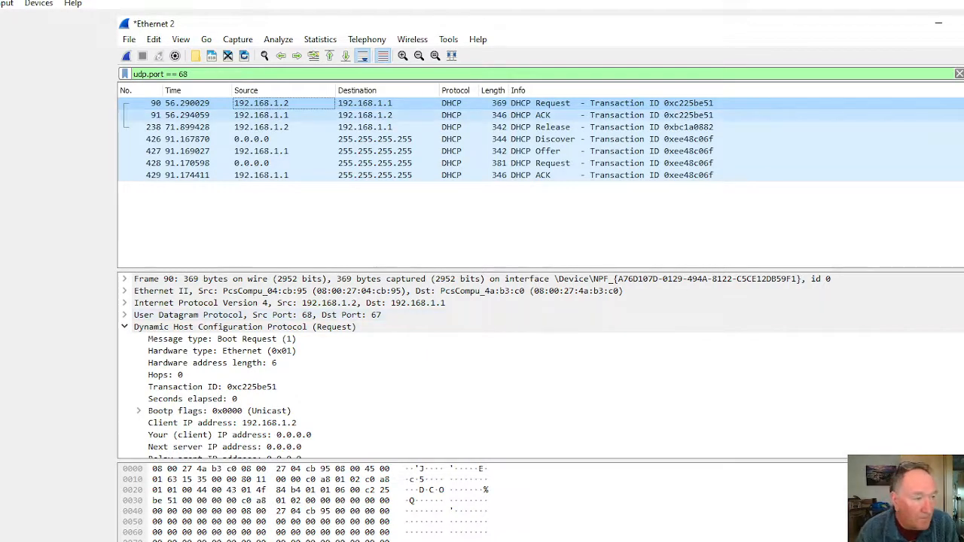
# Step: Quit Wireshark without saving the captured packets and open the adapter list from the Windows network settings
pyautogui.hotkey('ctrl', 'q')
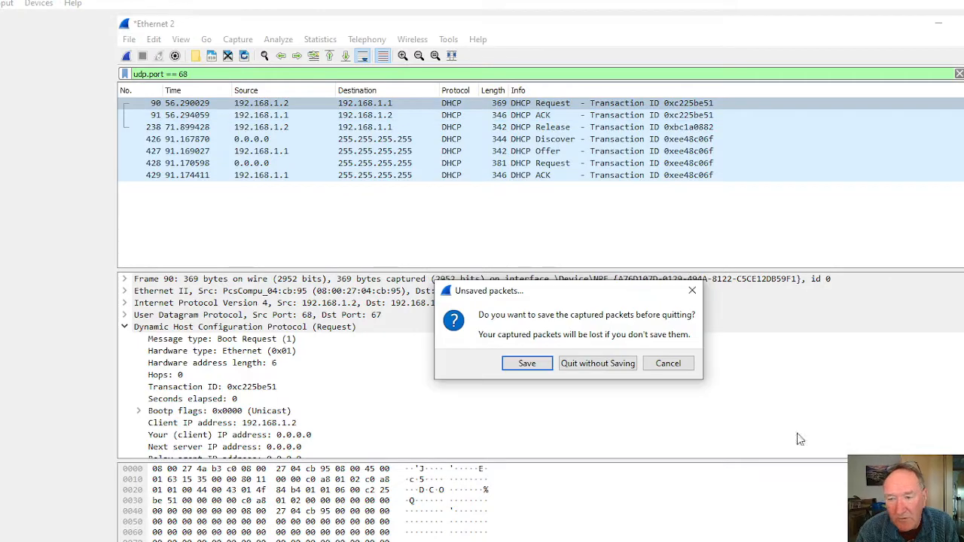
pyautogui.click(588, 364)
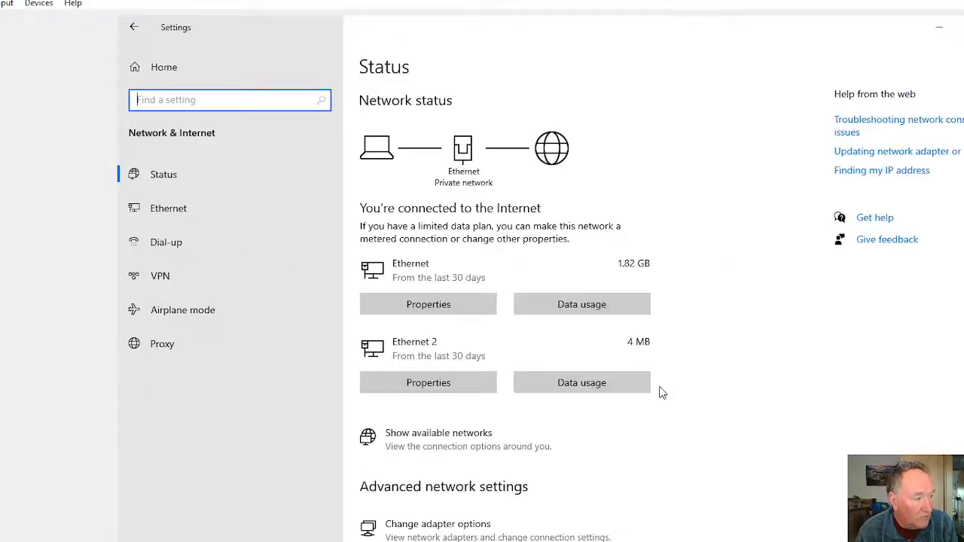
pyautogui.click(438, 527)
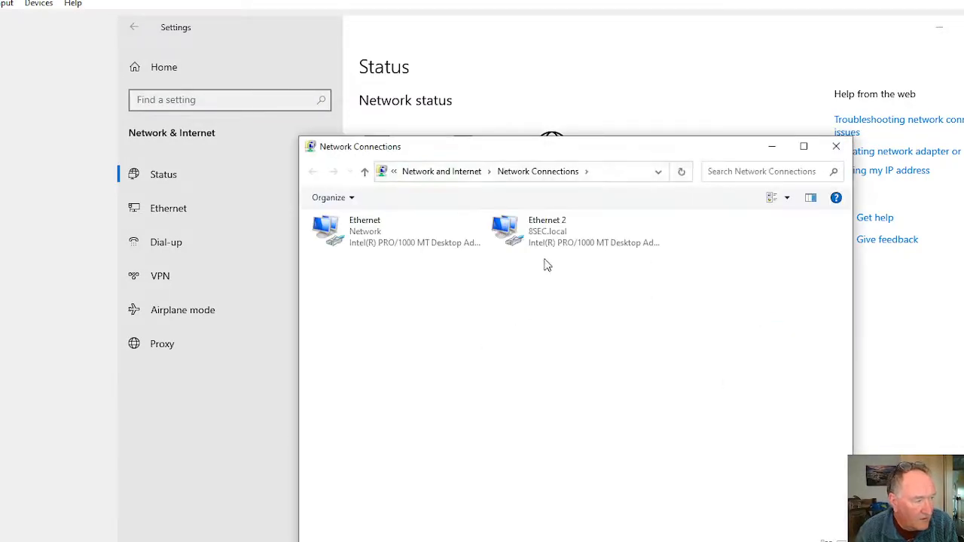
# Step: View the network connection details of the Ethernet 2 adapter from its status, including its DHCP lease and addresses
pyautogui.click(545, 251)
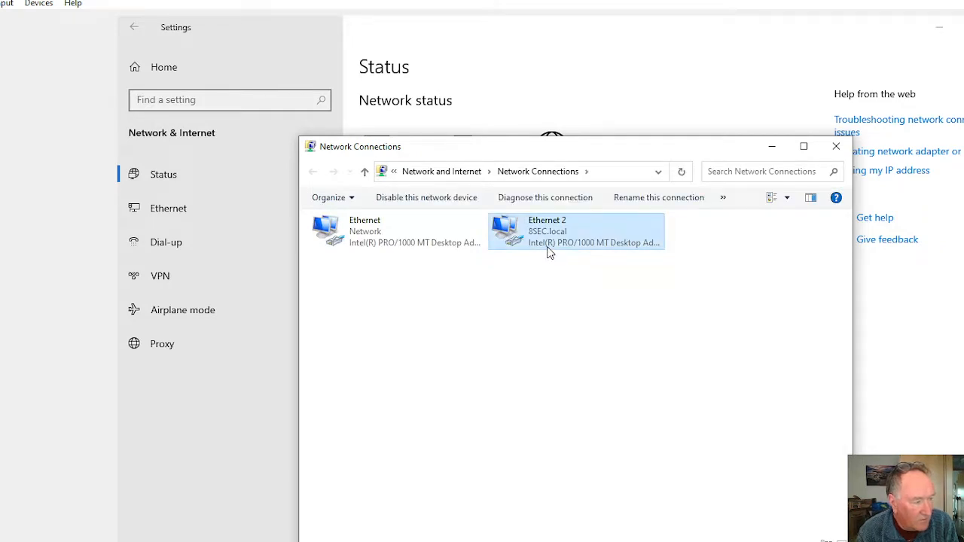
pyautogui.rightClick(550, 243)
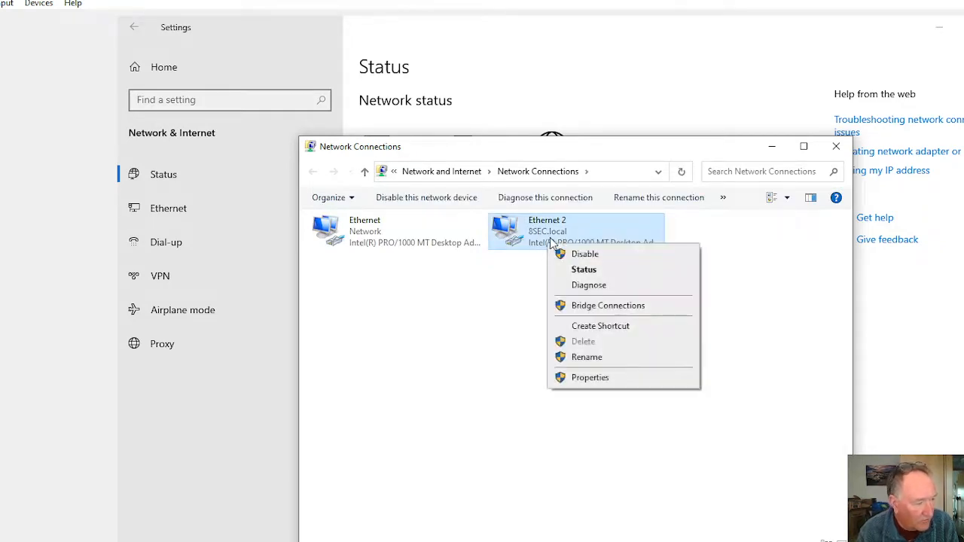
pyautogui.click(594, 272)
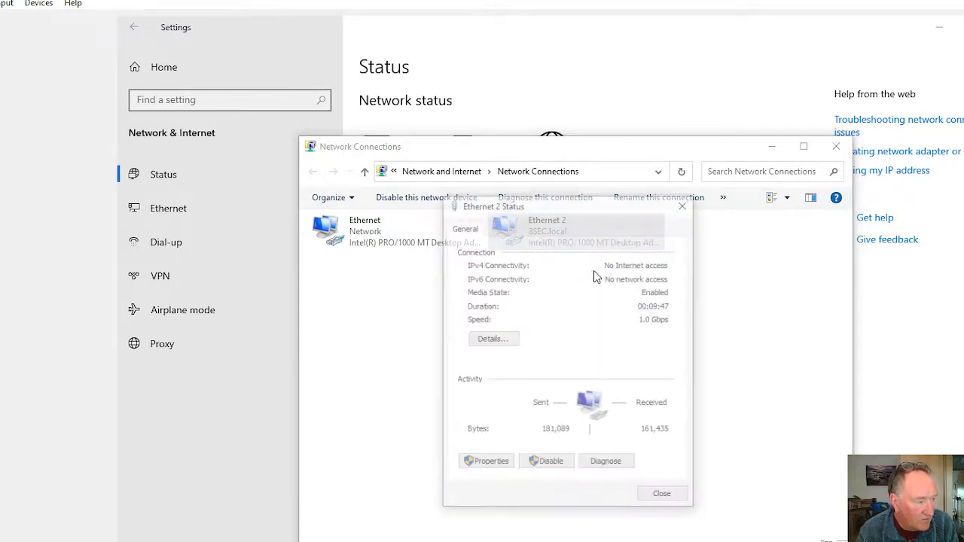
pyautogui.click(491, 338)
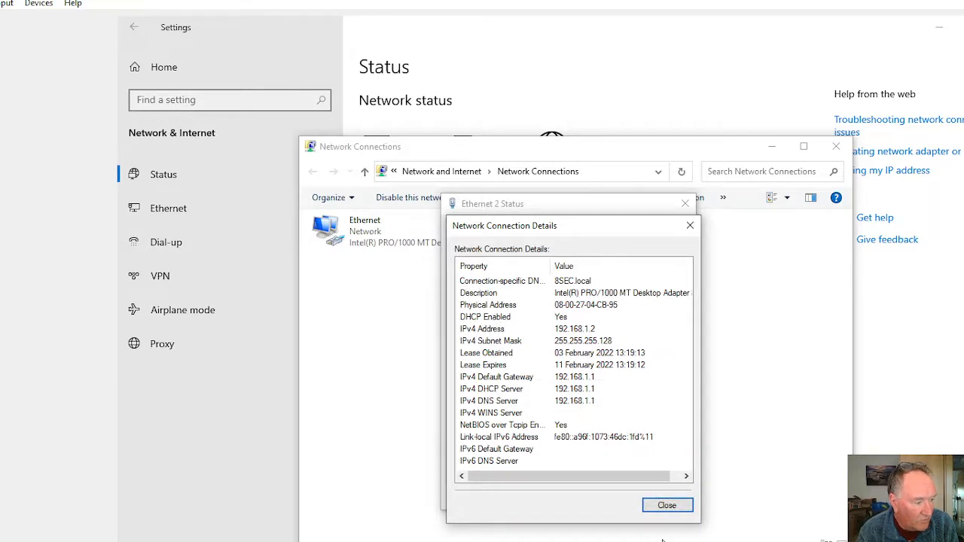
pyautogui.click(667, 505)
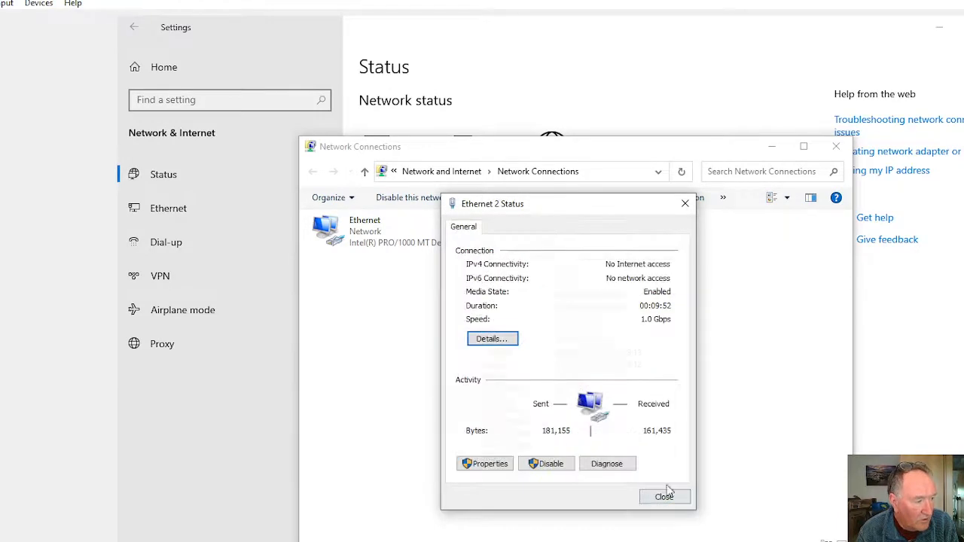
# Step: Open the Internet Protocol Version 4 properties of Ethernet 2 and choose to use a manually specified IP address
pyautogui.click(488, 463)
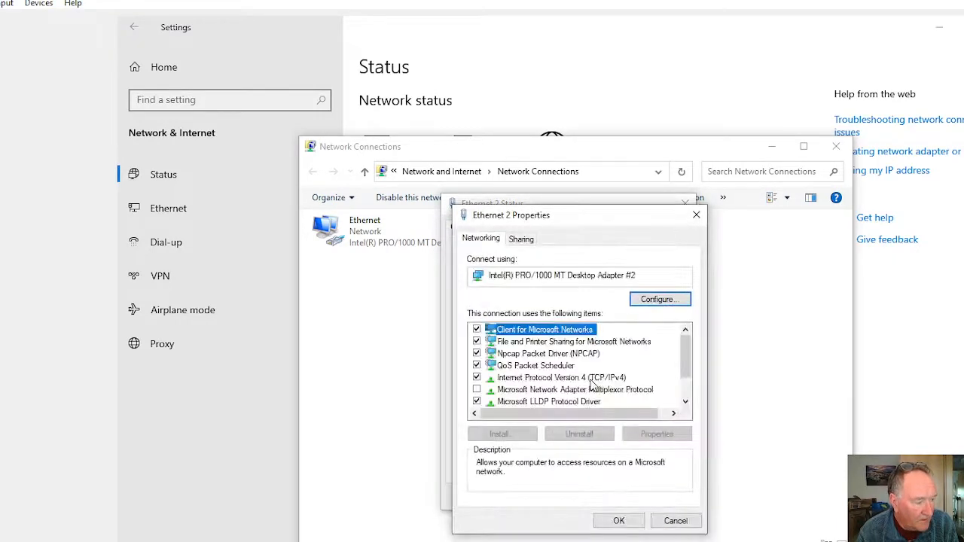
pyautogui.click(543, 380)
pyautogui.click(674, 437)
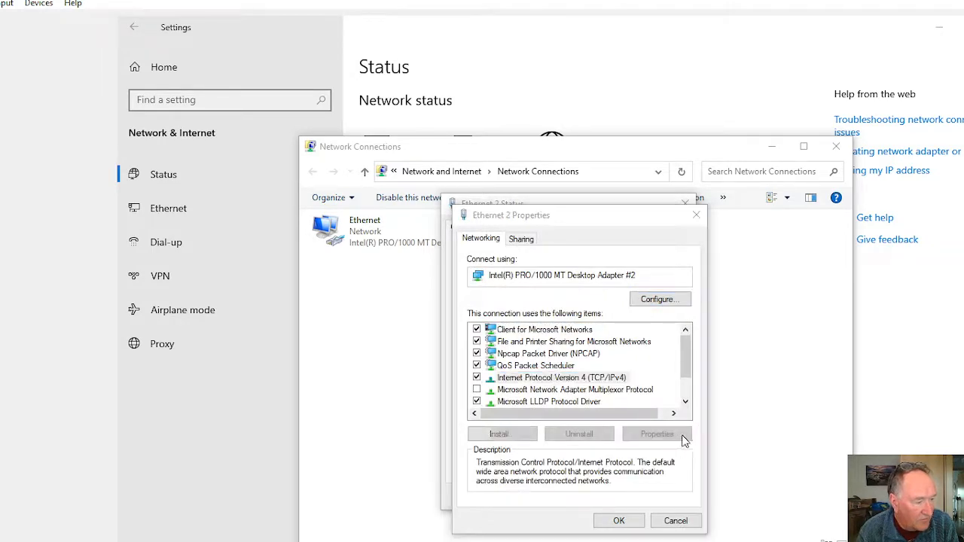
pyautogui.click(523, 371)
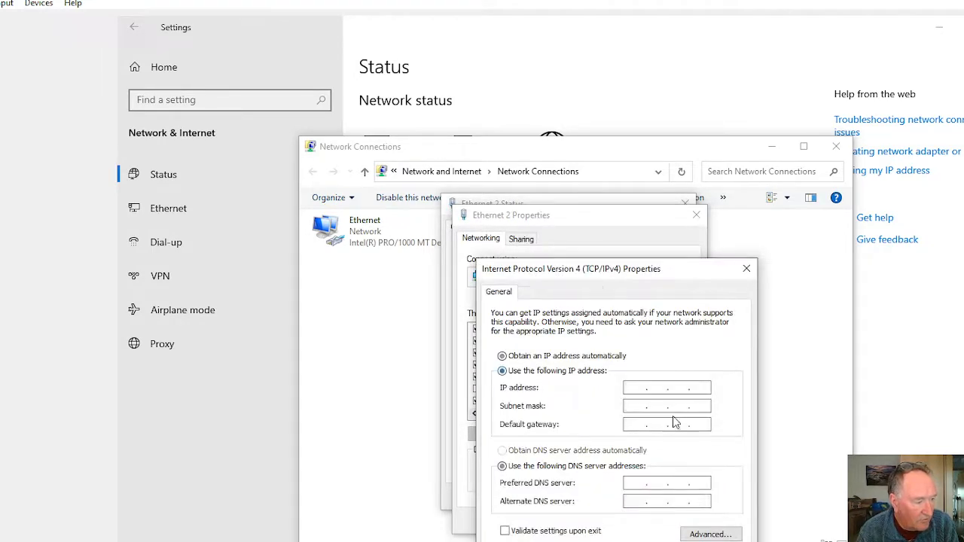
# Step: Set the static IP address to 192.168.1.2 with subnet mask 255.255.255.0
pyautogui.click(639, 388)
pyautogui.write('192 . . .')
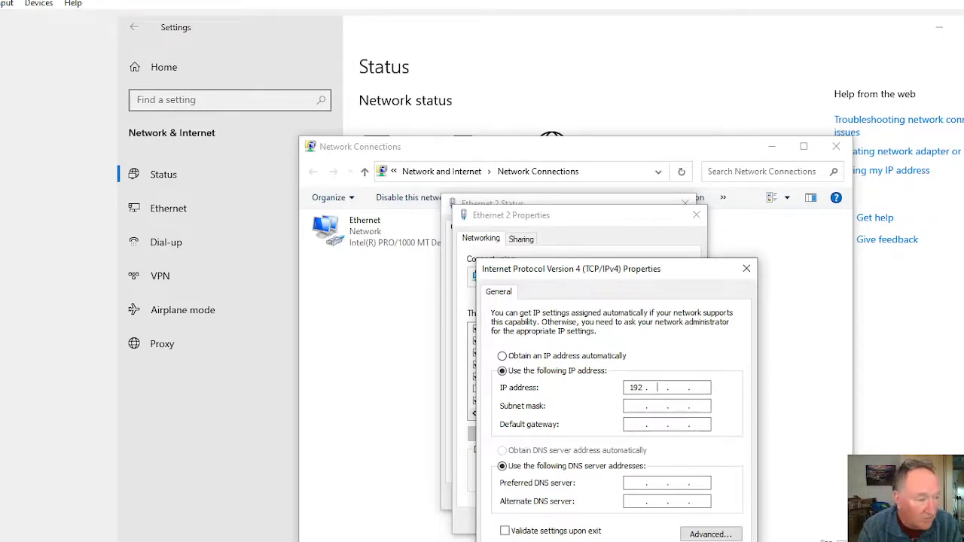
pyautogui.write('168 ')
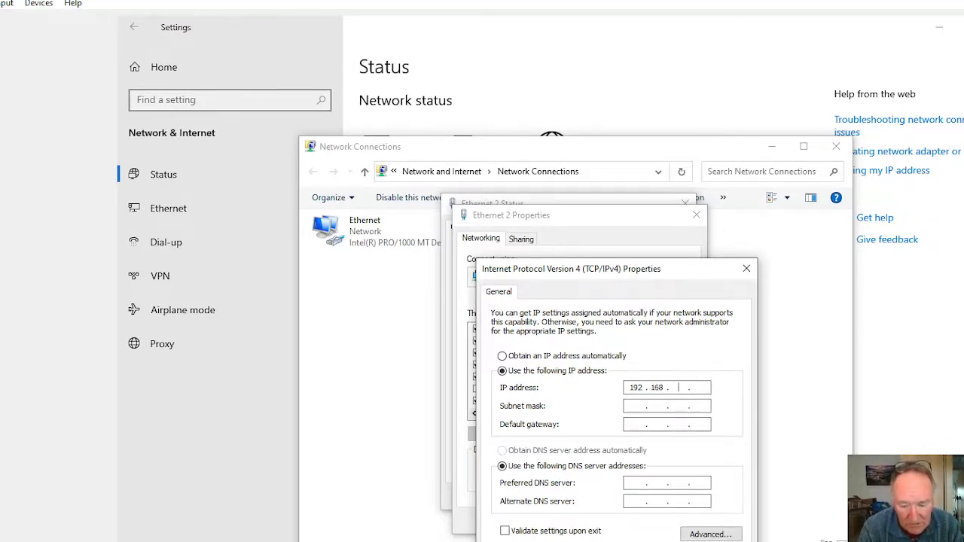
pyautogui.write('1.1')
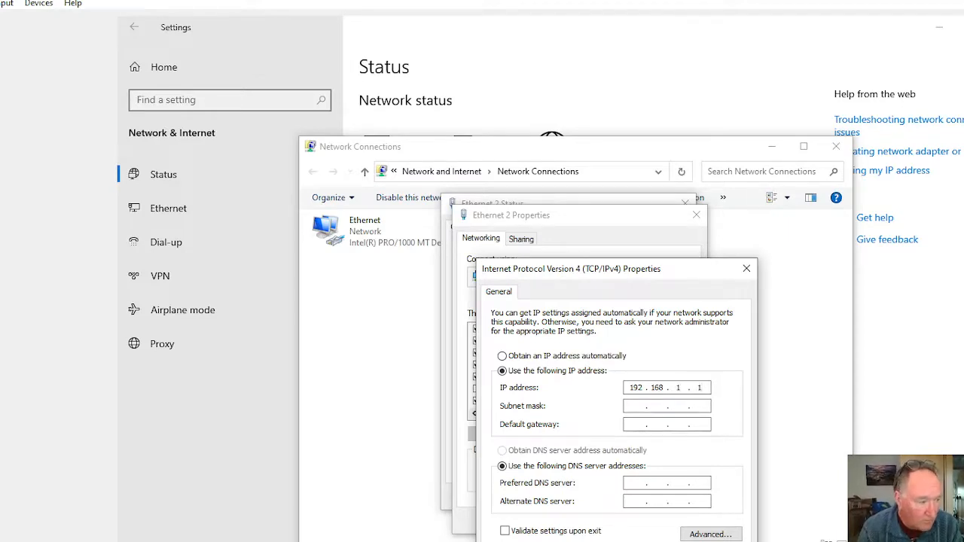
pyautogui.press('BackSpace')
pyautogui.write('2')
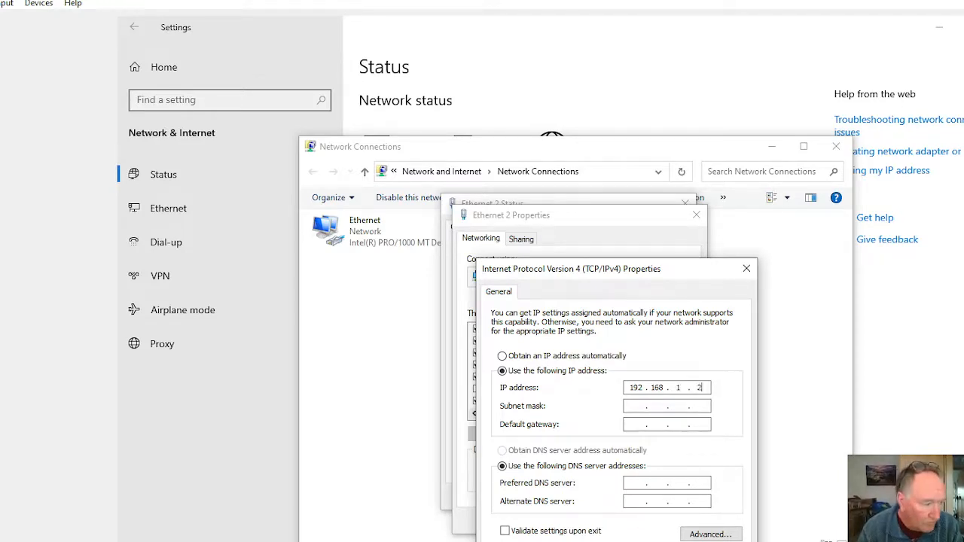
pyautogui.click(630, 406)
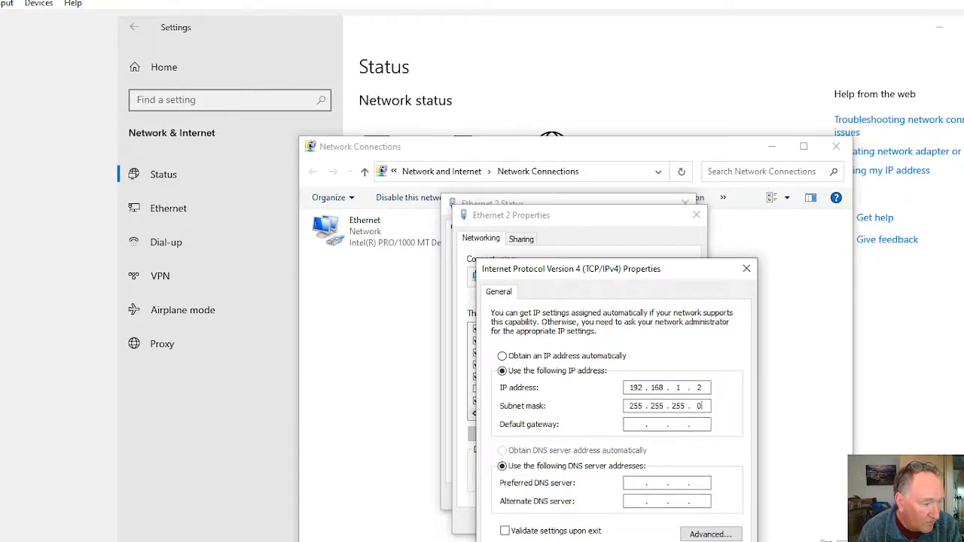
pyautogui.click(635, 483)
pyautogui.write('1 . . .')
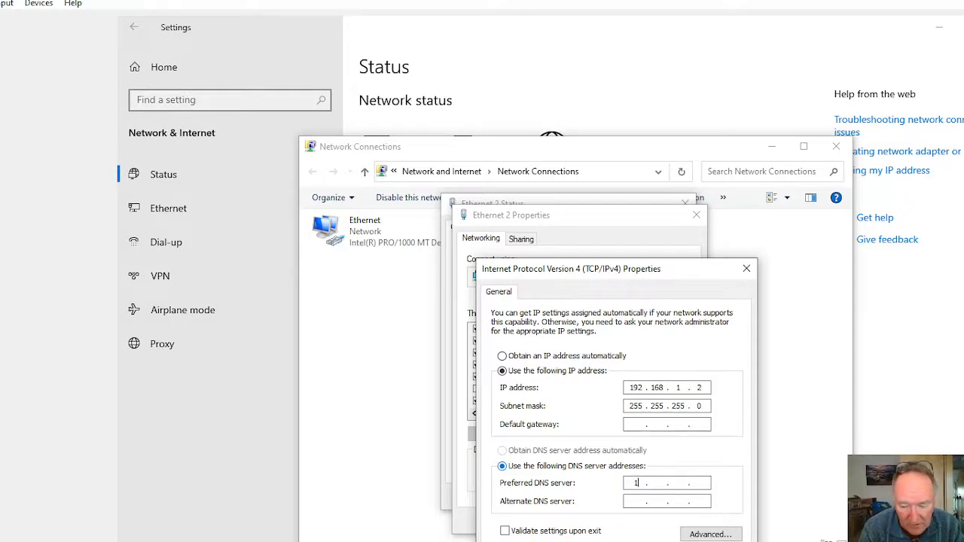
pyautogui.press('BackSpace')
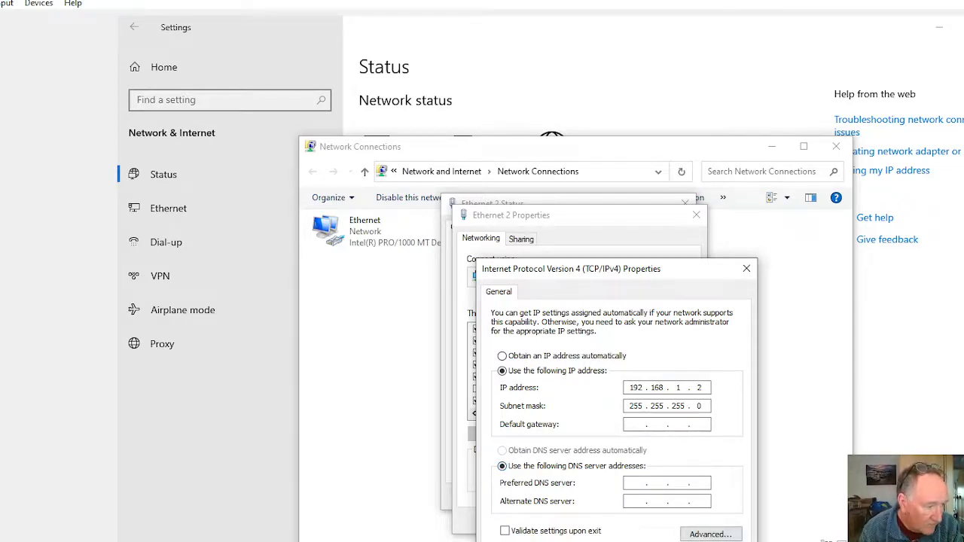
# Step: Apply the static IPv4 settings with no DNS server and close the Ethernet 2 properties and status dialogs
pyautogui.press('Return')
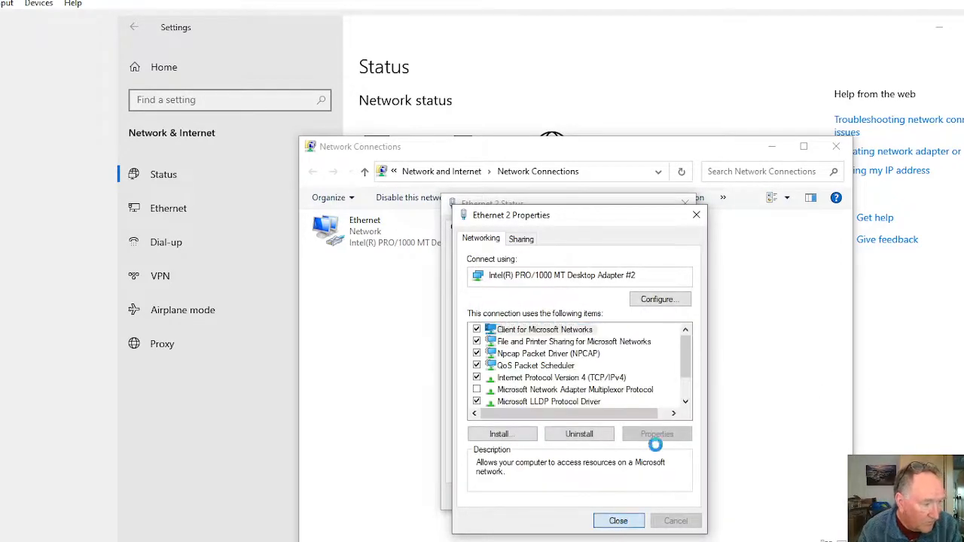
pyautogui.press('Return')
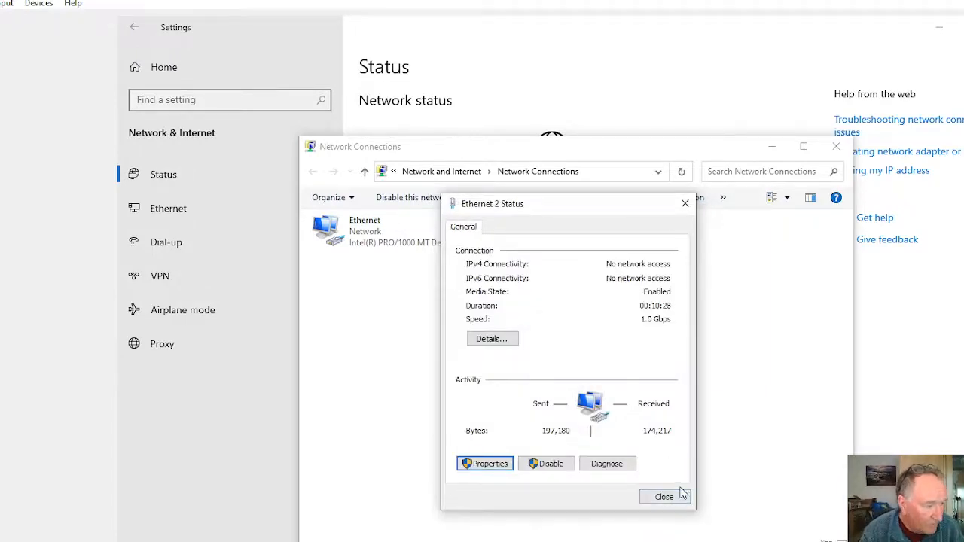
pyautogui.click(676, 500)
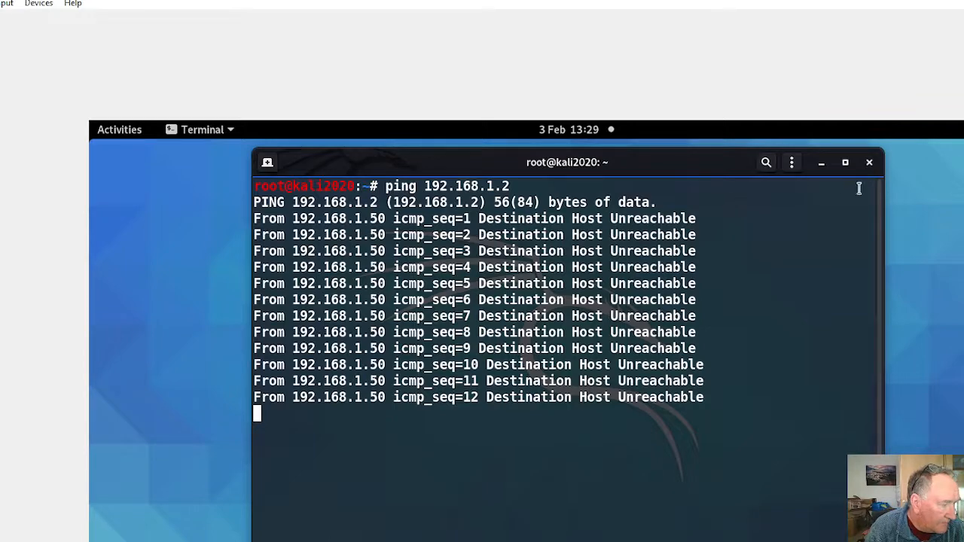
# Step: On the Kali machine, close the terminal that is still running the ping to 192.168.1.2
pyautogui.click(871, 164)
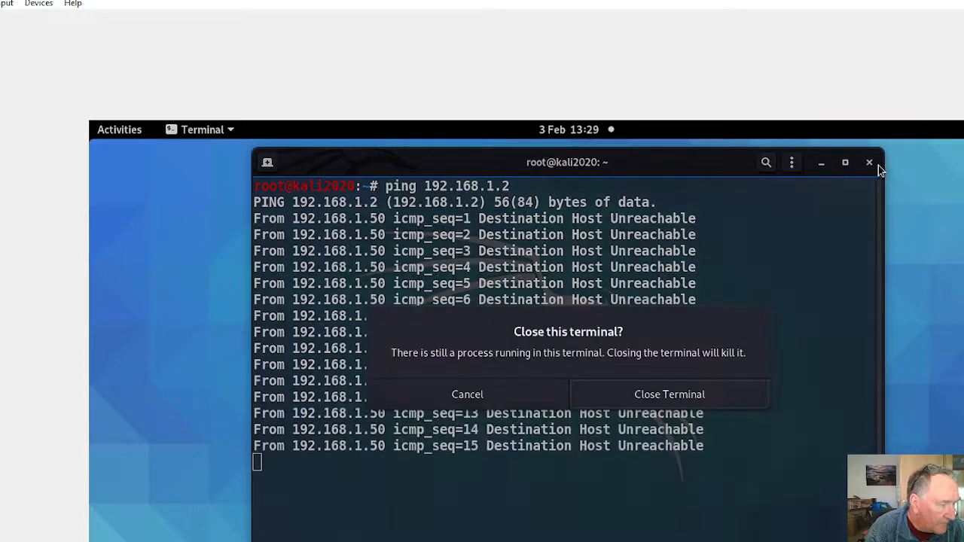
pyautogui.click(639, 390)
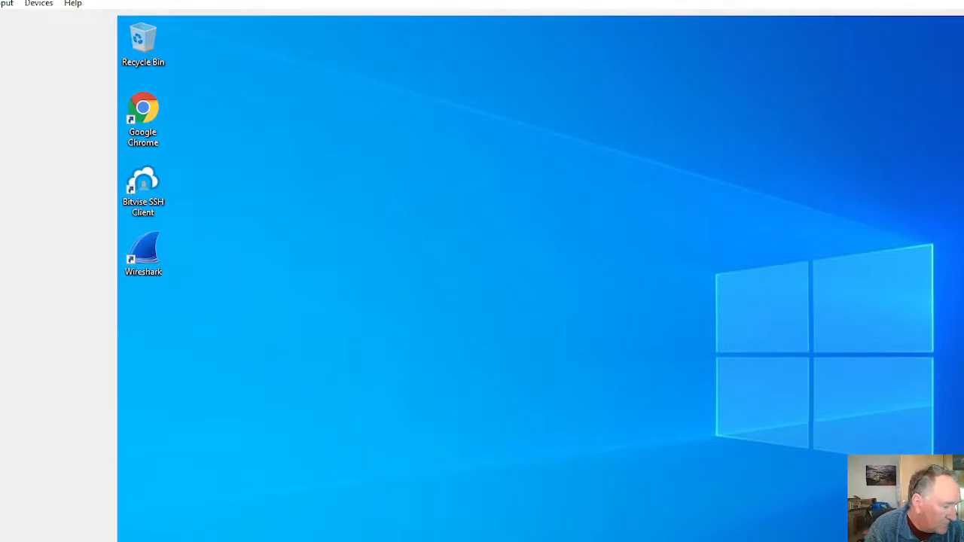
# Step: From the Windows Command Prompt, ping 192.168.1.101
pyautogui.click(497, 541)
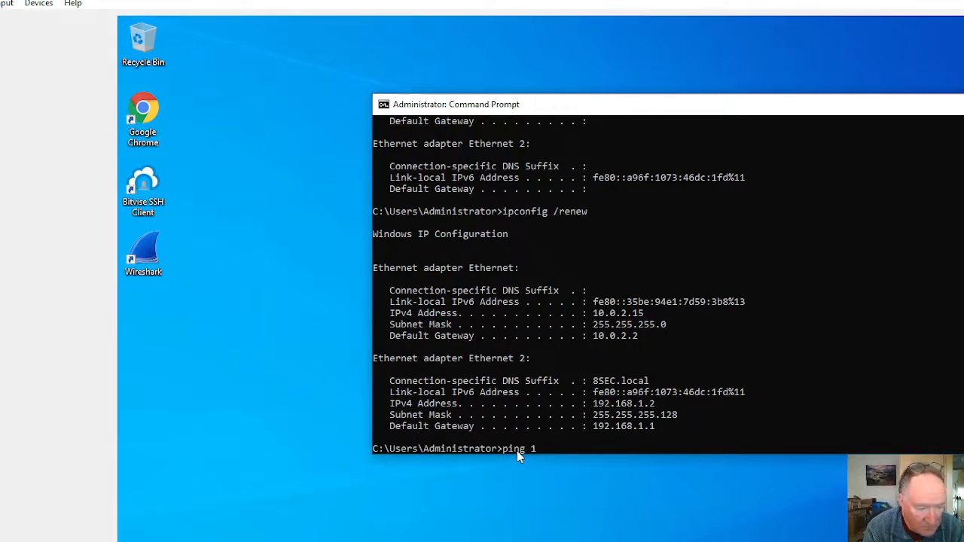
pyautogui.write('ping 192.16')
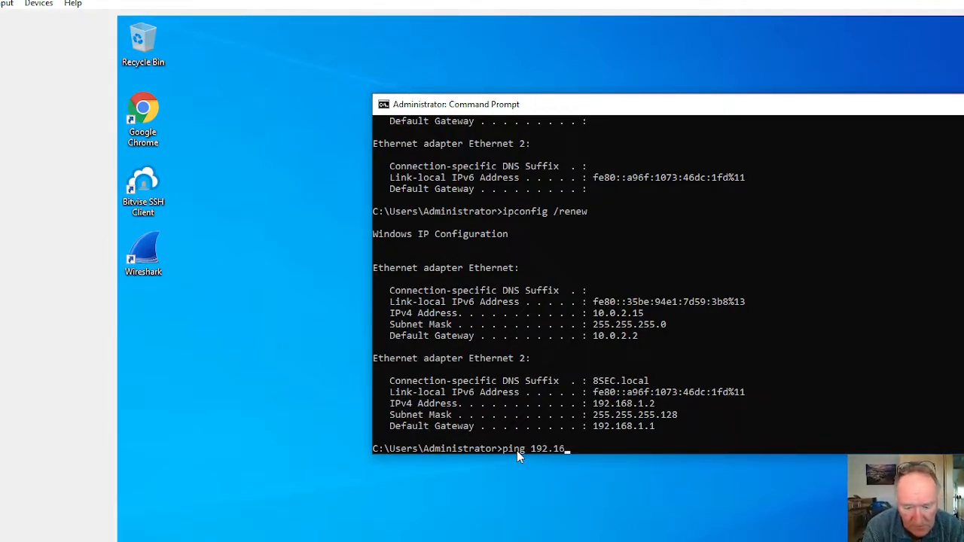
pyautogui.write('8.1.10')
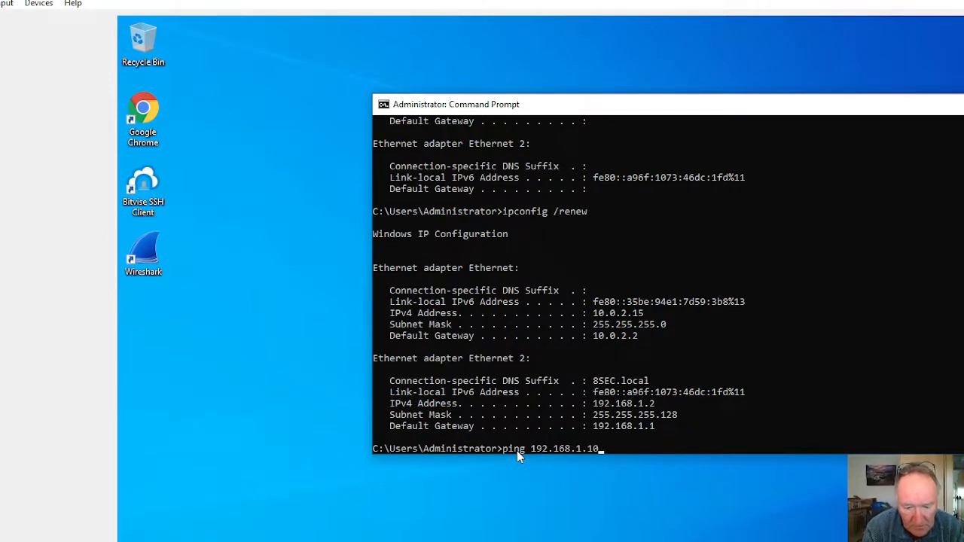
pyautogui.write('1')
pyautogui.press('Return')
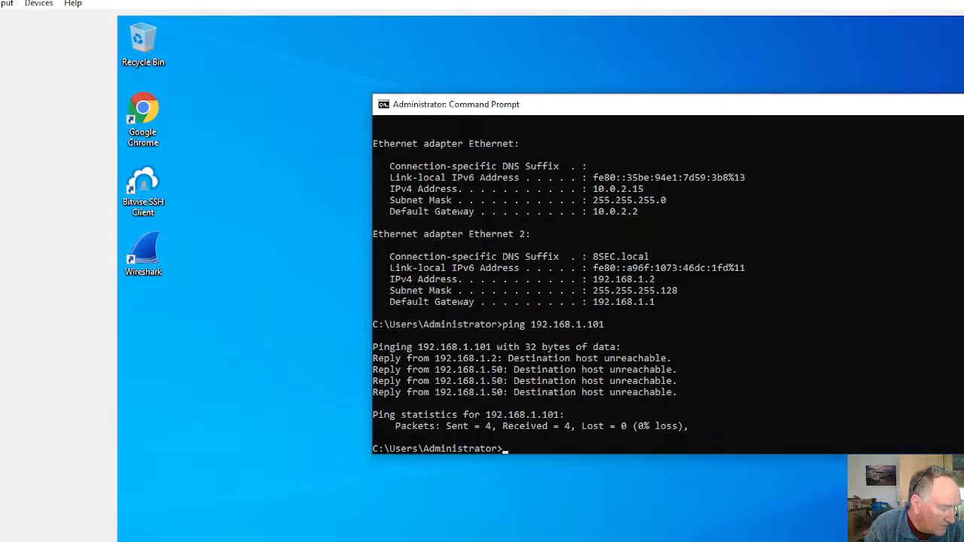
# Step: Show the running Kali virtual machine from VirtualBox Manager and open a new terminal in it
pyautogui.click(482, 540)
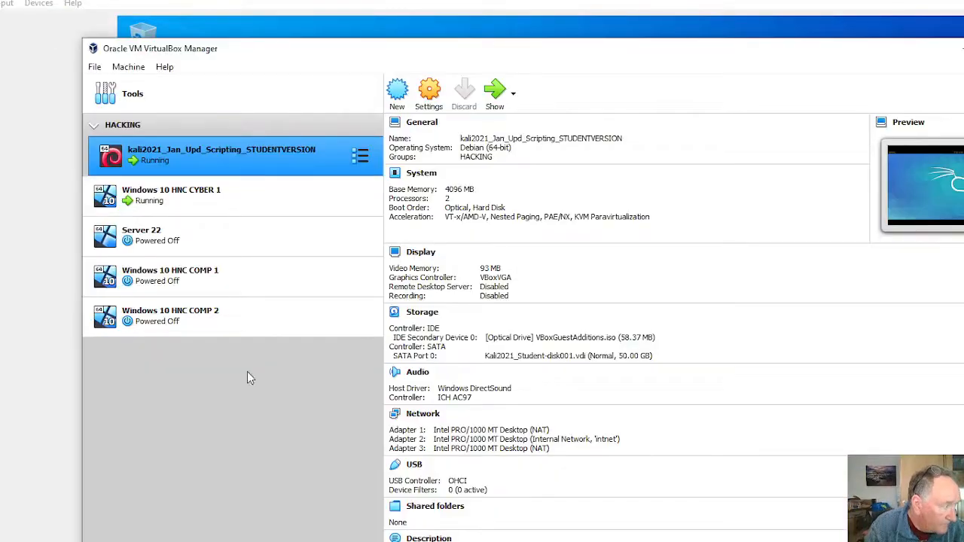
pyautogui.click(497, 91)
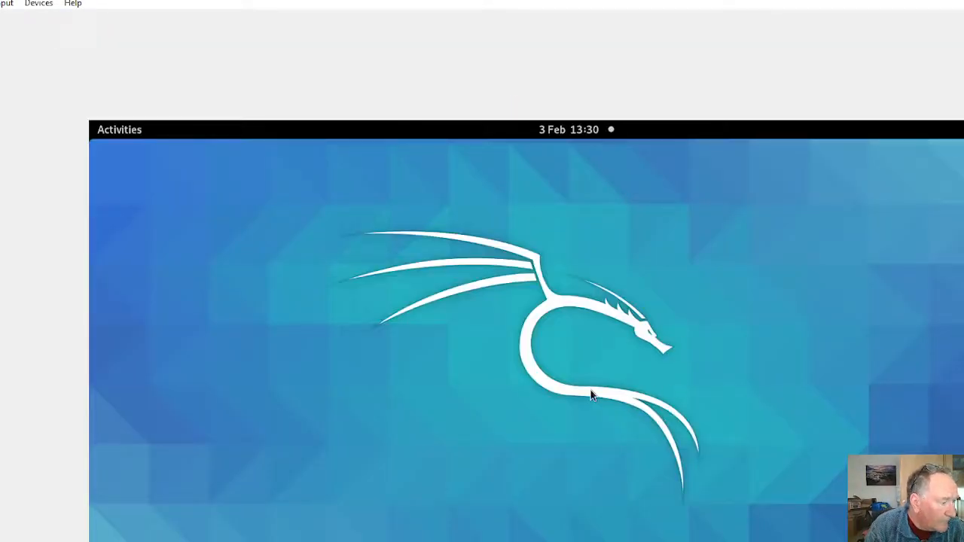
pyautogui.click(106, 135)
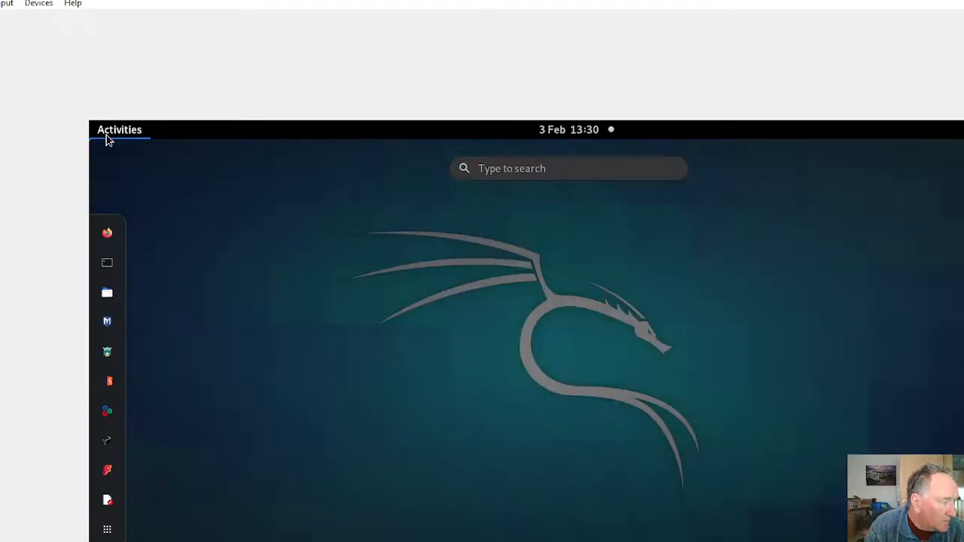
pyautogui.click(104, 262)
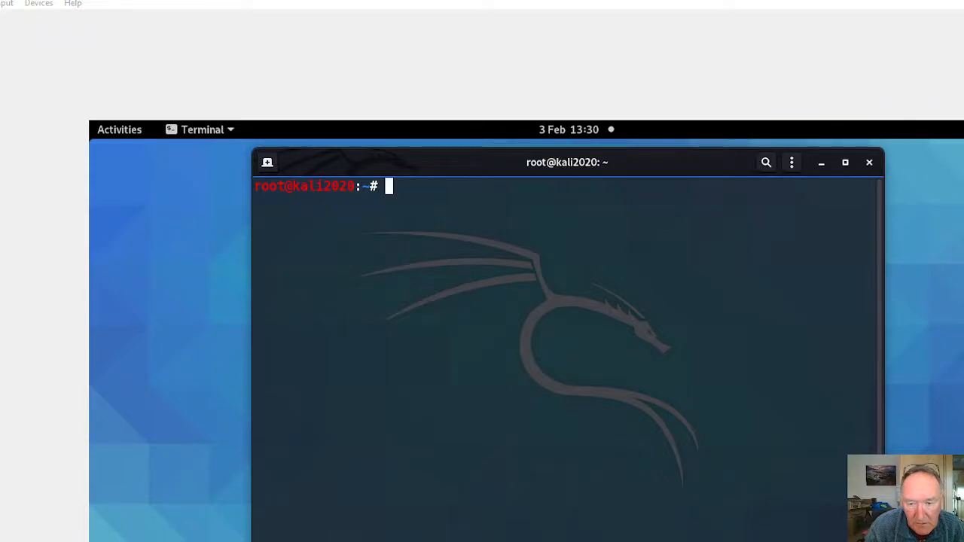
# Step: Consult the Word notes and start the SSH service in the Kali terminal with sudo systemctl start ssh.service
pyautogui.hotkey('alt', 'Tab')
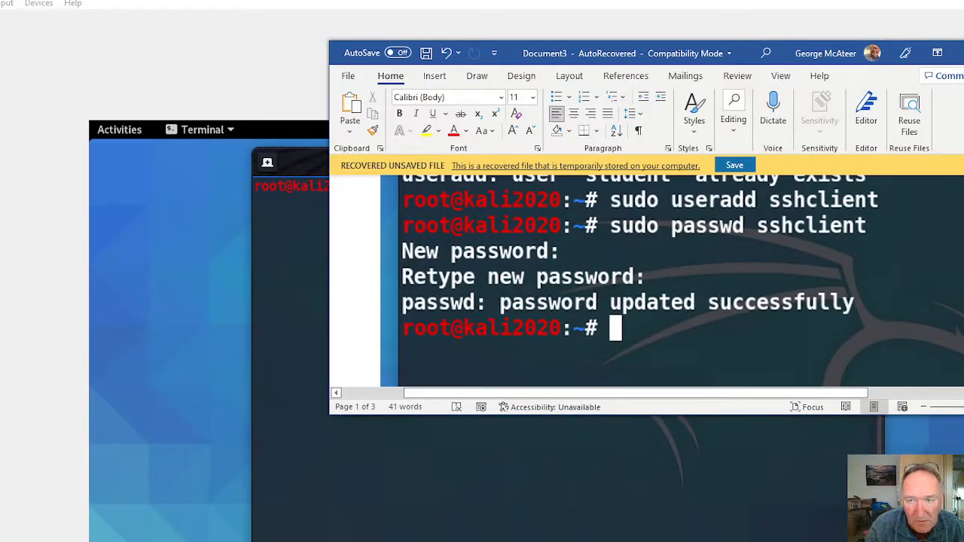
pyautogui.scroll(5, 750, 260)
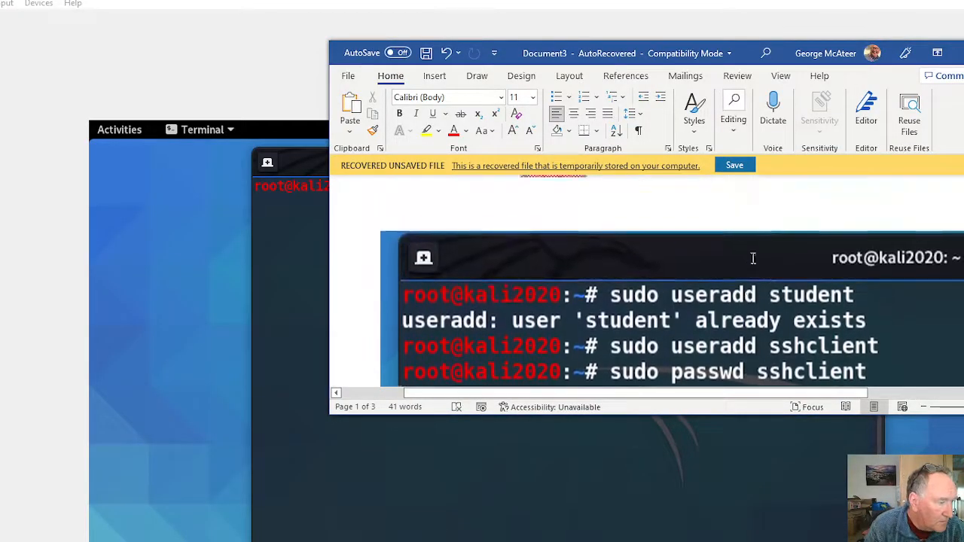
pyautogui.moveTo(801, 60); pyautogui.dragTo(963, 64)
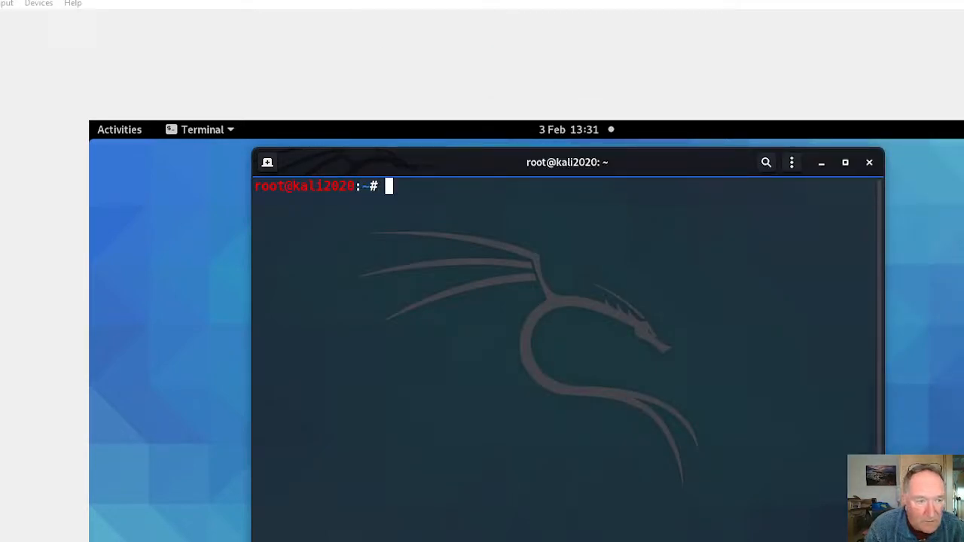
pyautogui.rightClick(390, 189)
pyautogui.click(420, 237)
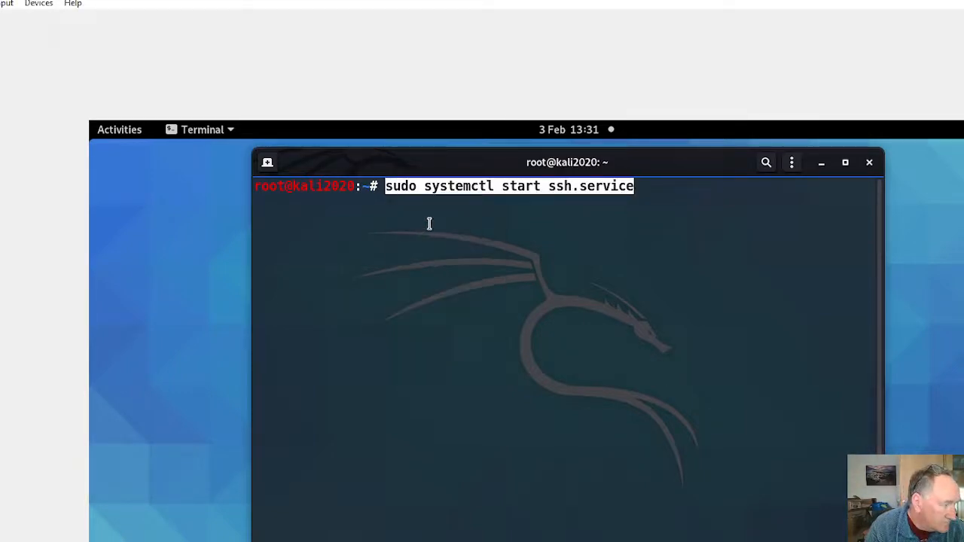
pyautogui.press('Return')
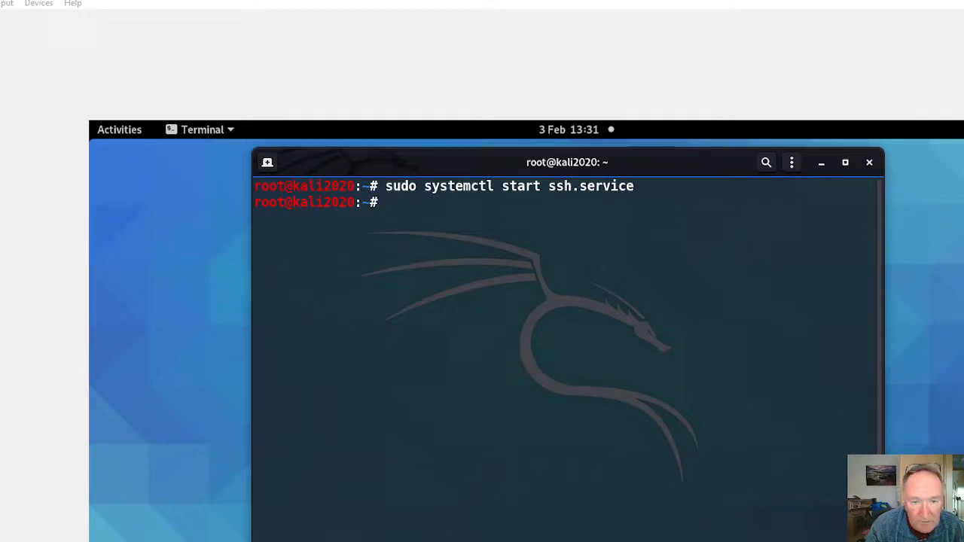
# Step: Assign eth1 the address 192.168.1.101 with sudo ifconfig eth1 192.168.1.101 netmask 255.255.255.0
pyautogui.rightClick(391, 205)
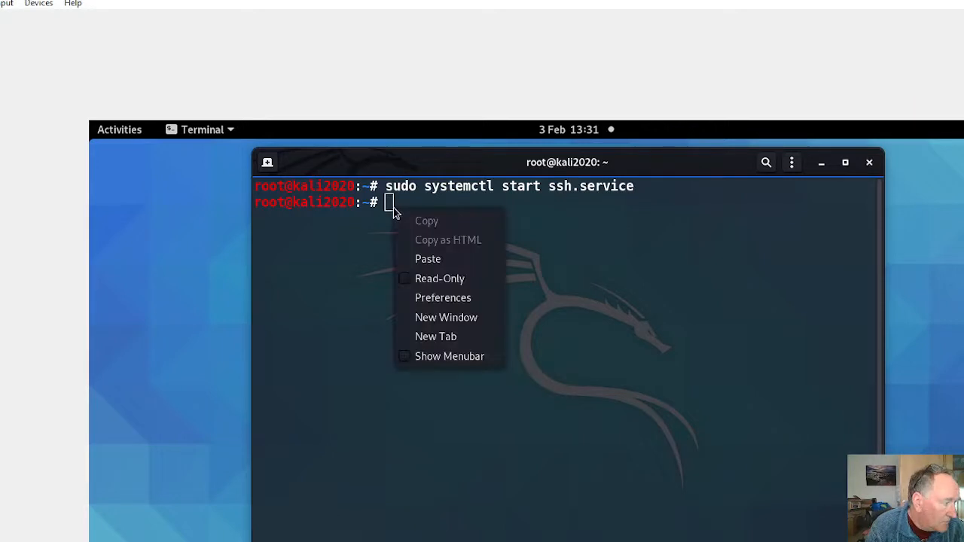
pyautogui.click(446, 261)
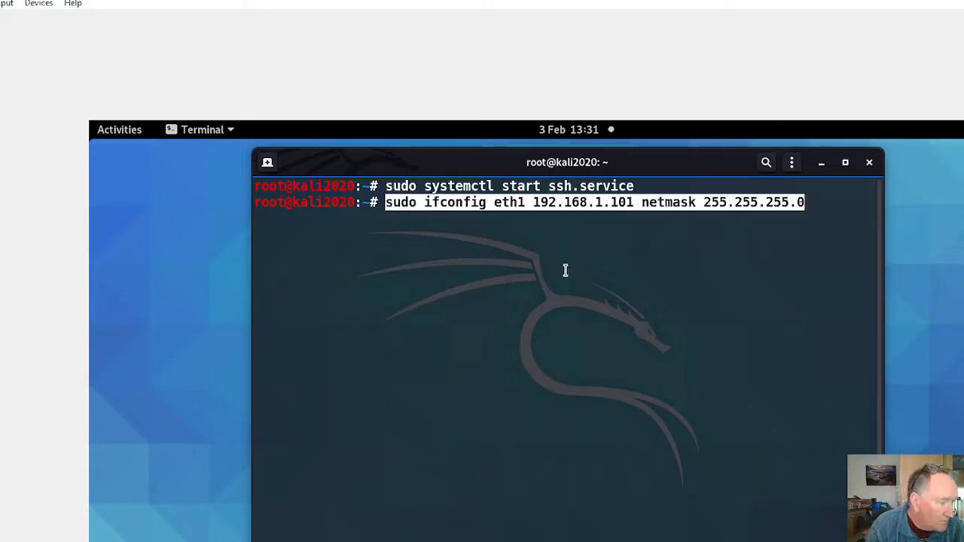
pyautogui.press('Return')
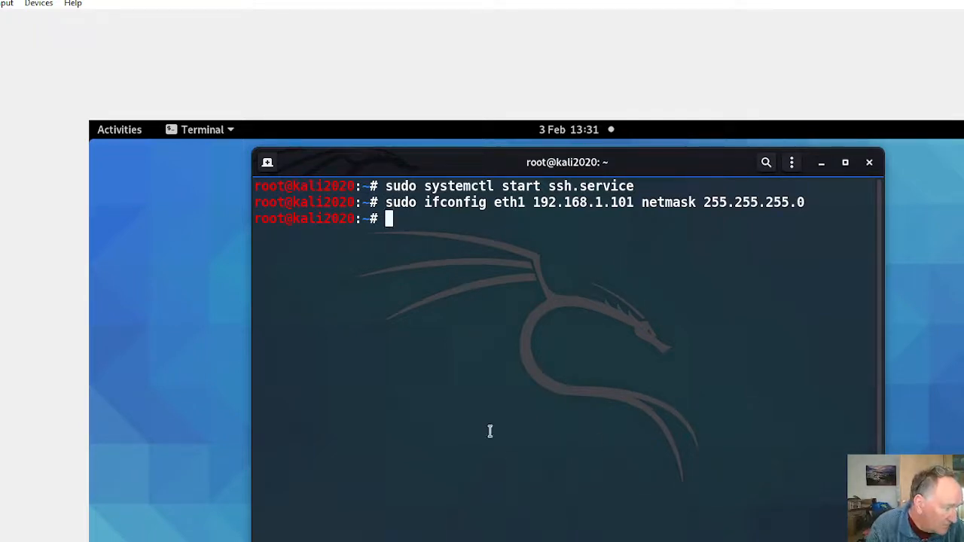
pyautogui.write('pi')
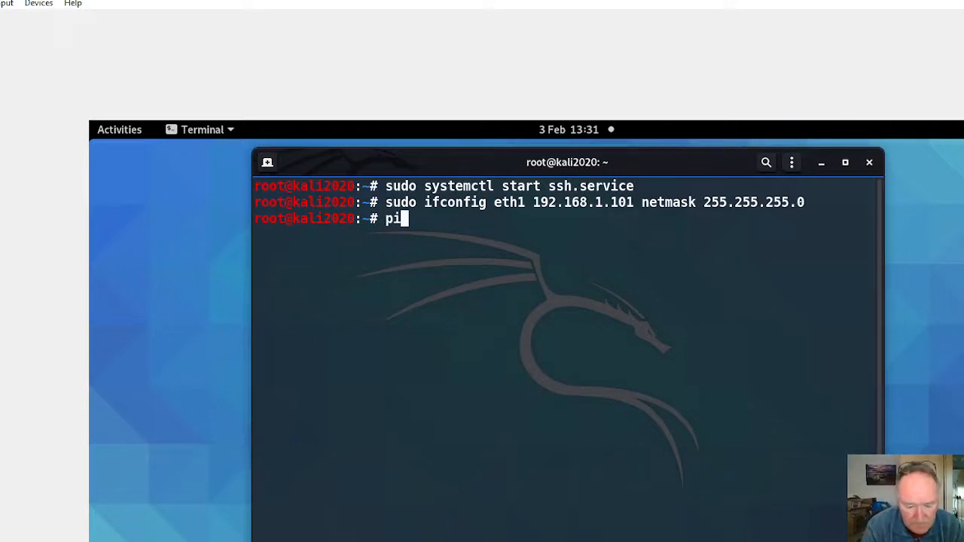
pyautogui.write('g 192.1')
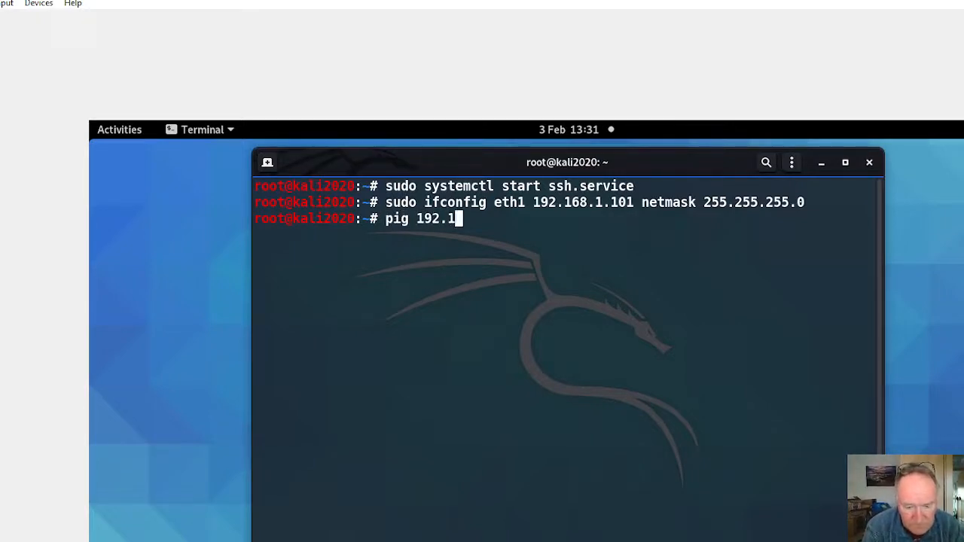
pyautogui.write('68.1.1')
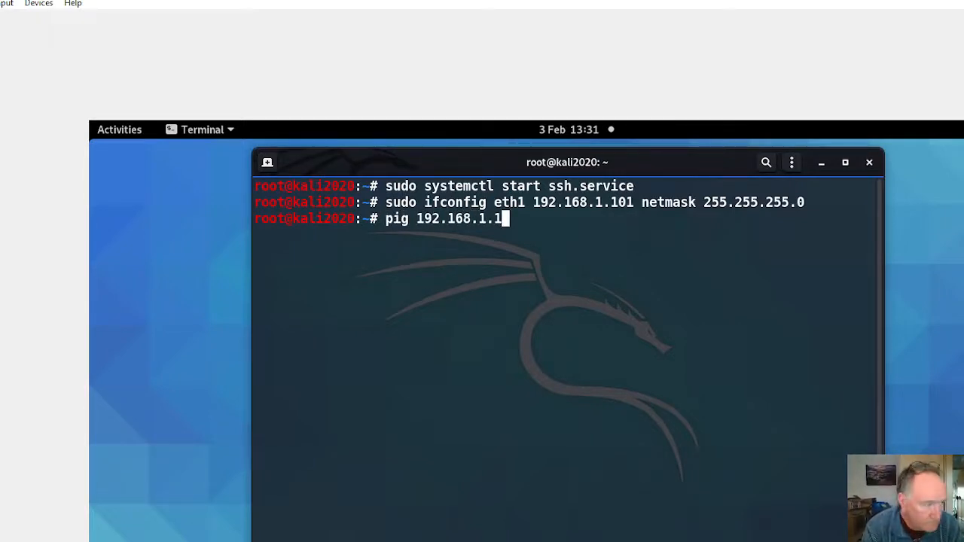
pyautogui.press('BackSpace')
pyautogui.write('2')
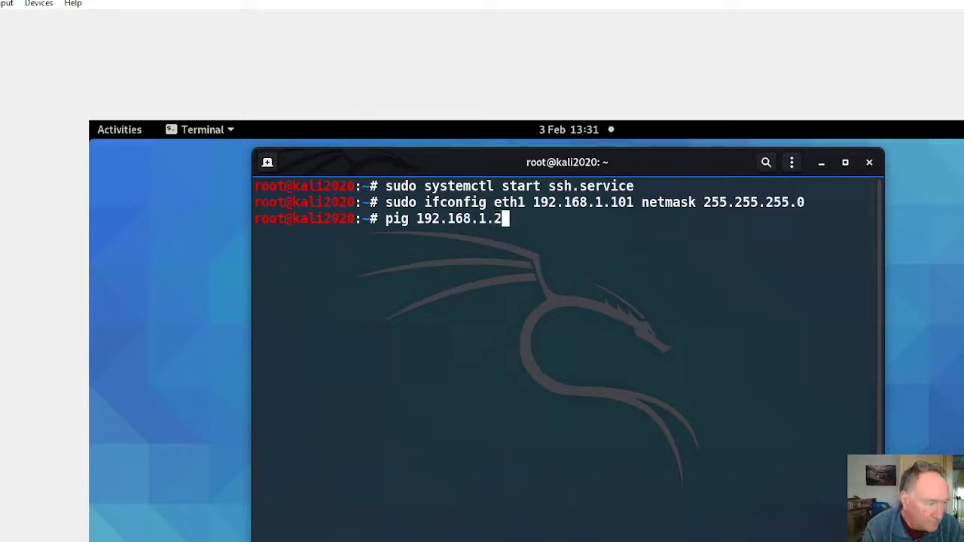
pyautogui.press('Return')
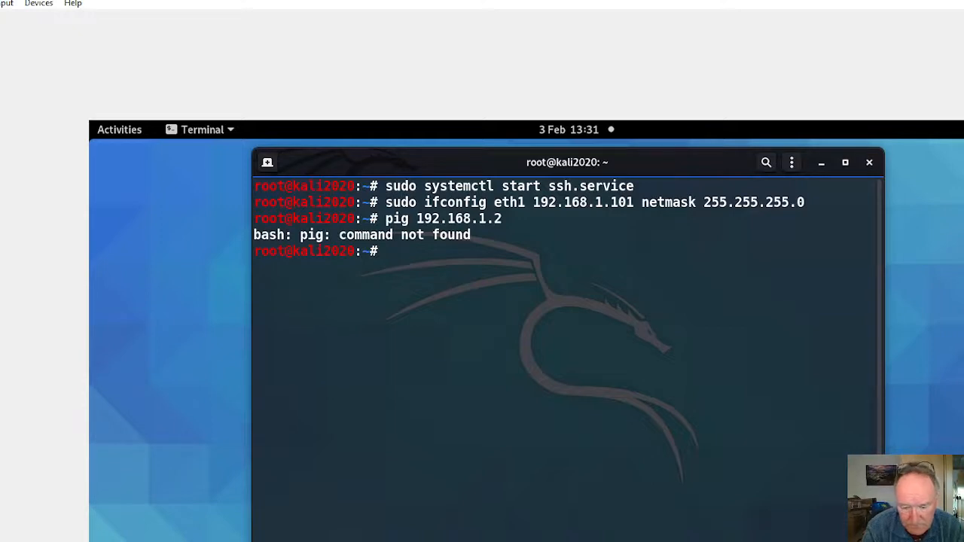
# Step: Ping the Windows machine at 192.168.1.2 from Kali, and close the terminal while the ping is still running
pyautogui.write('ping 19')
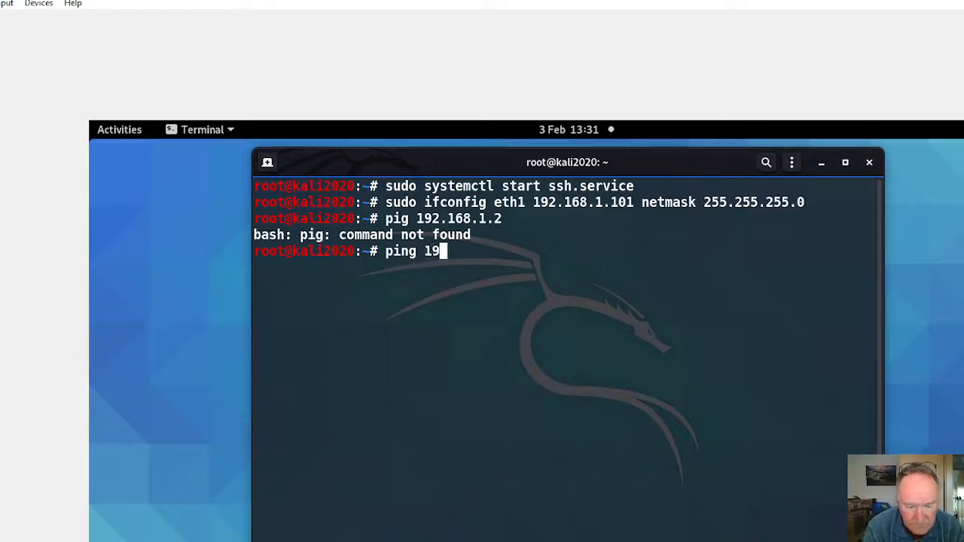
pyautogui.write('2.1')
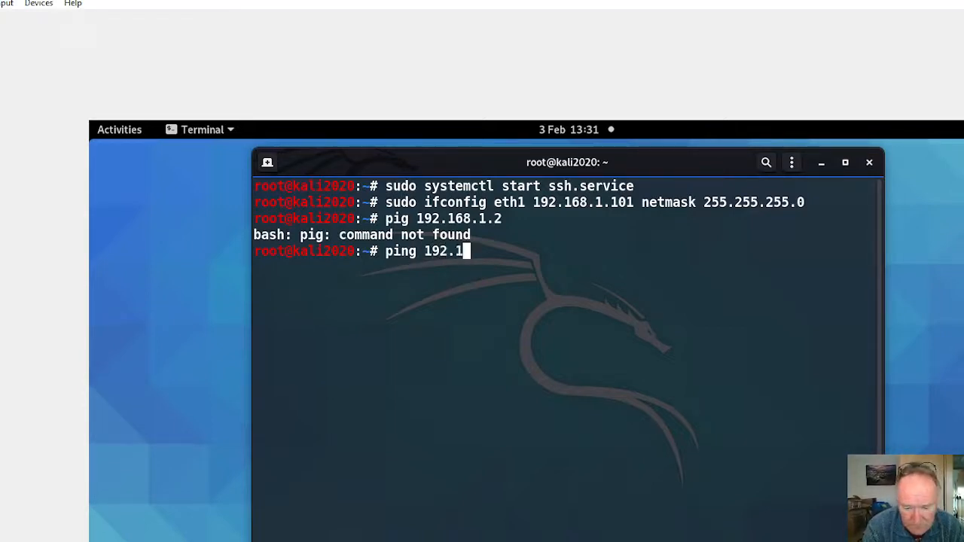
pyautogui.write('68.1.')
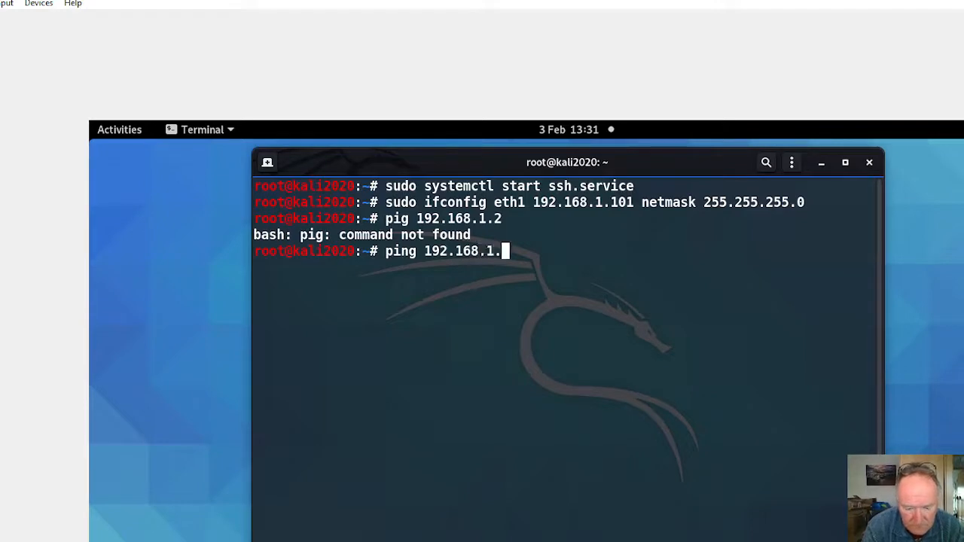
pyautogui.write('2')
pyautogui.press('Return')
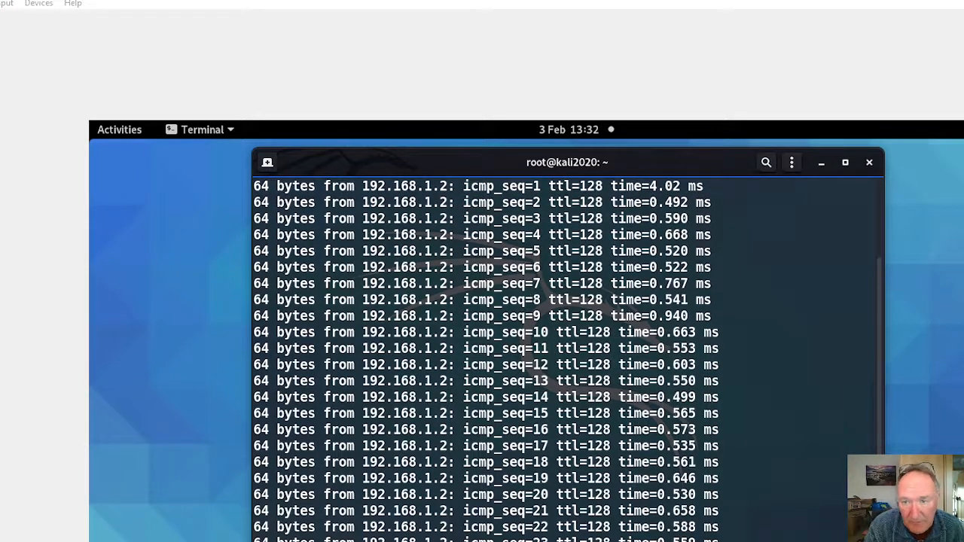
pyautogui.click(869, 164)
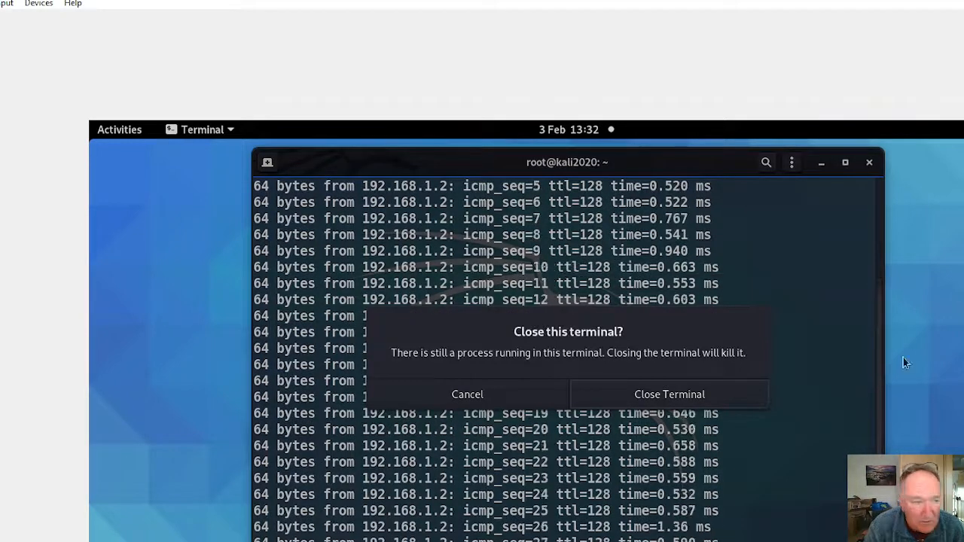
pyautogui.click(643, 393)
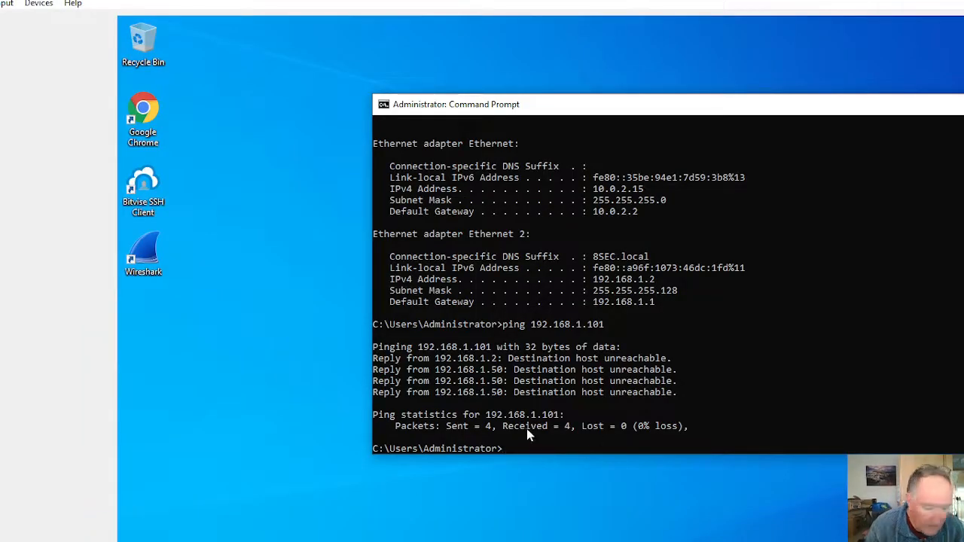
# Step: On the Windows machine, repeat the ping to 192.168.1.101 and close the Command Prompt
pyautogui.press('Up')
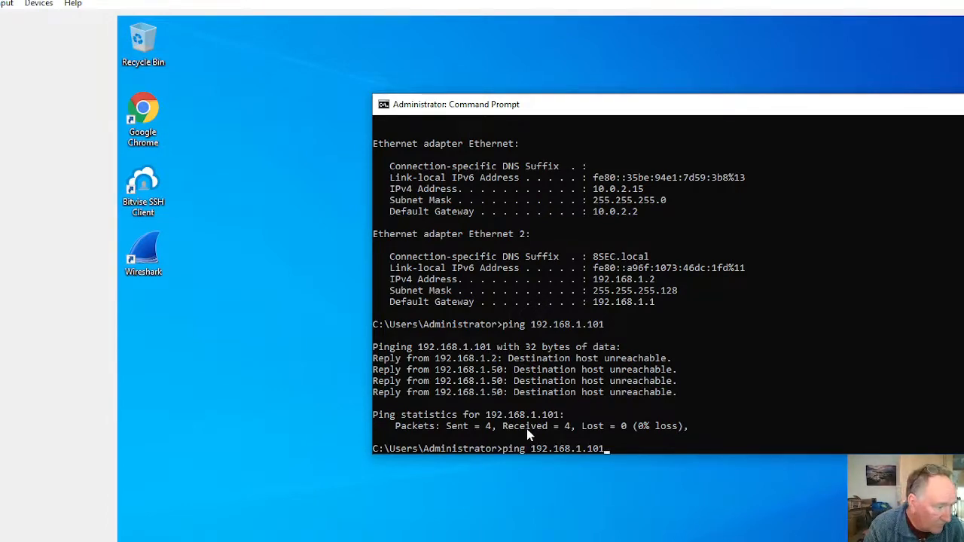
pyautogui.press('Return')
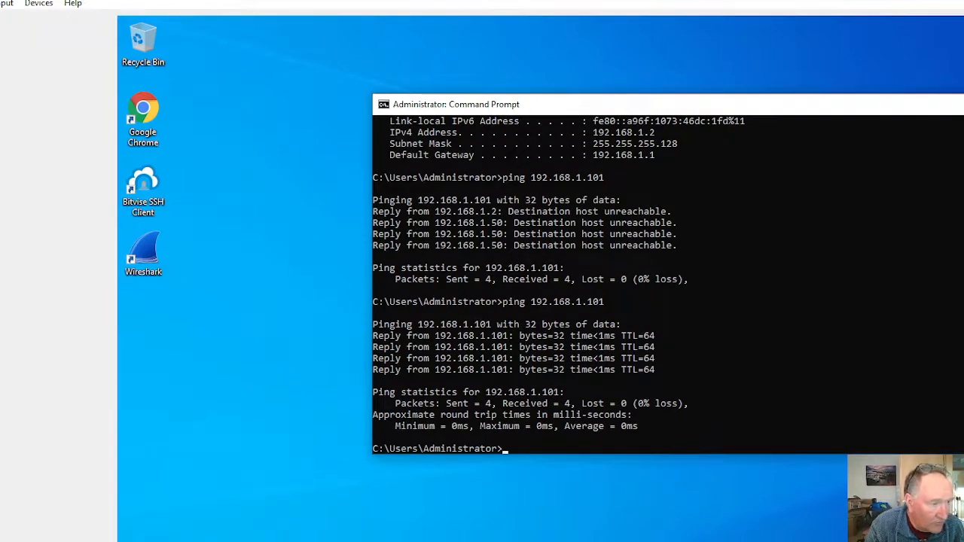
pyautogui.moveTo(909, 108); pyautogui.dragTo(816, 110)
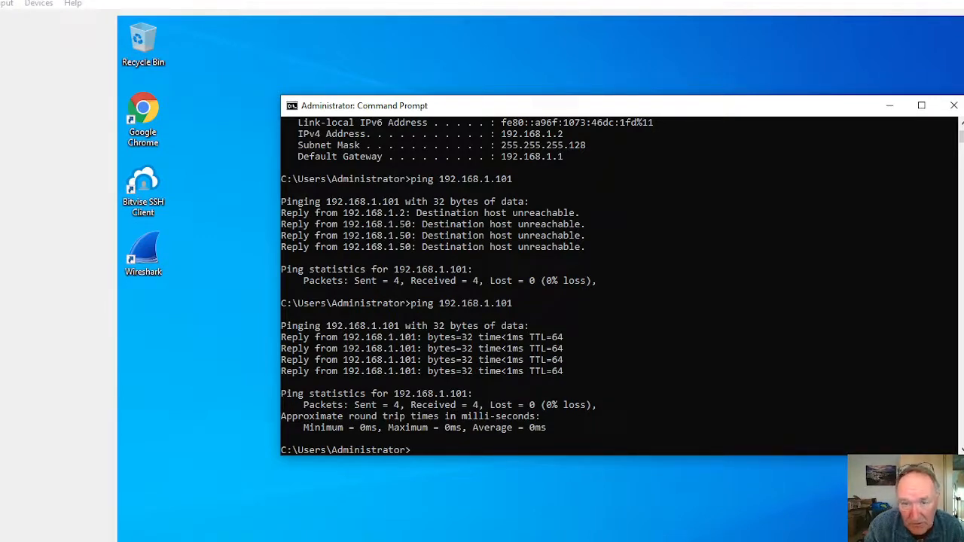
pyautogui.click(953, 106)
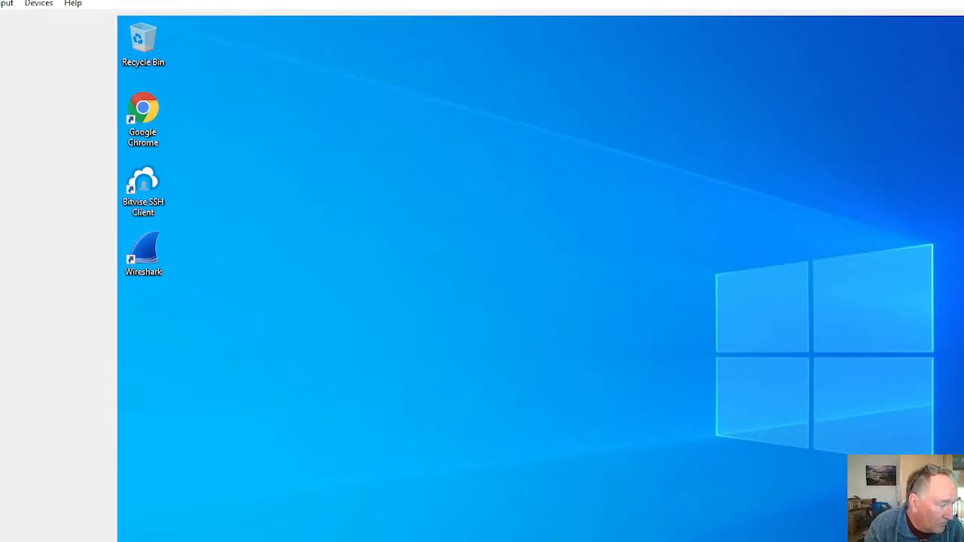
# Step: Open PuTTY on the Windows machine and enter 192.168.1.101 as the host for an SSH session
pyautogui.press('super+s')
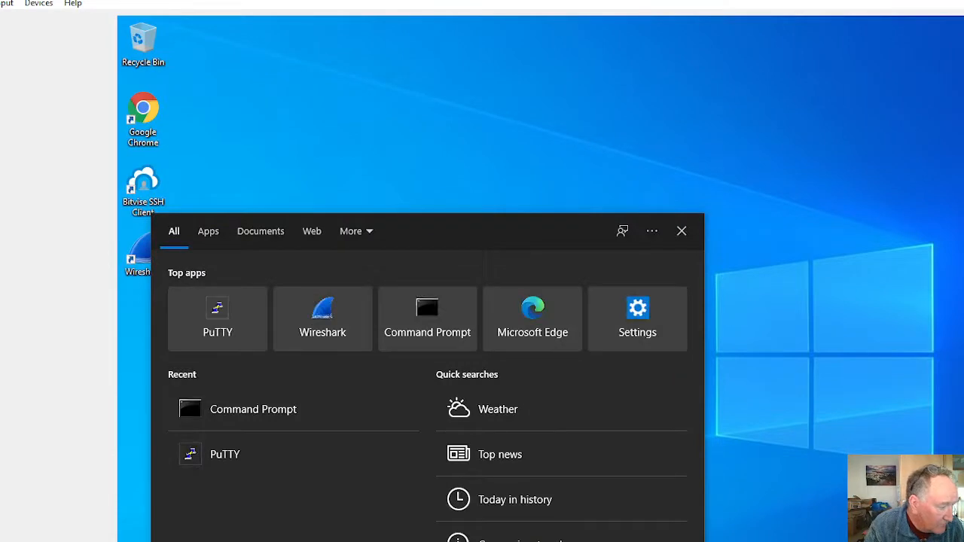
pyautogui.click(216, 320)
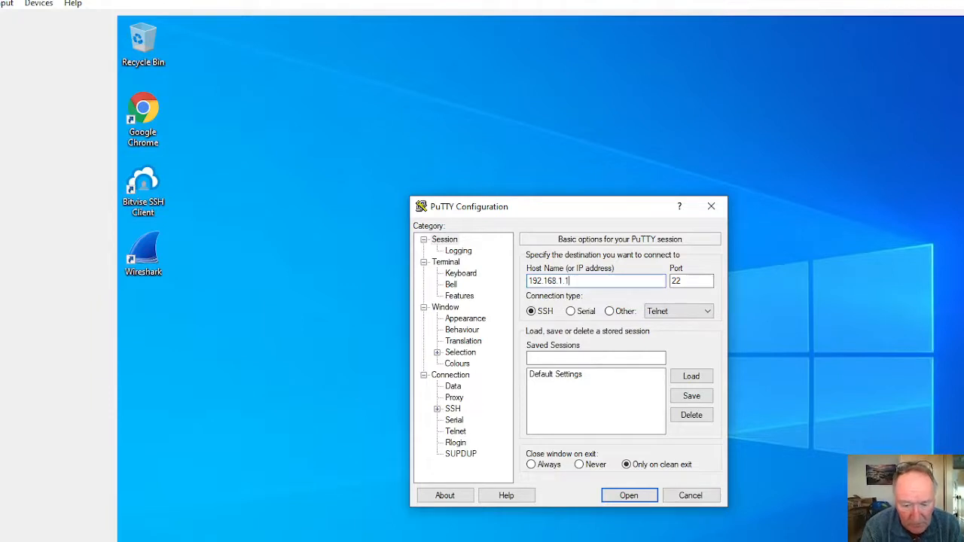
pyautogui.write('01')
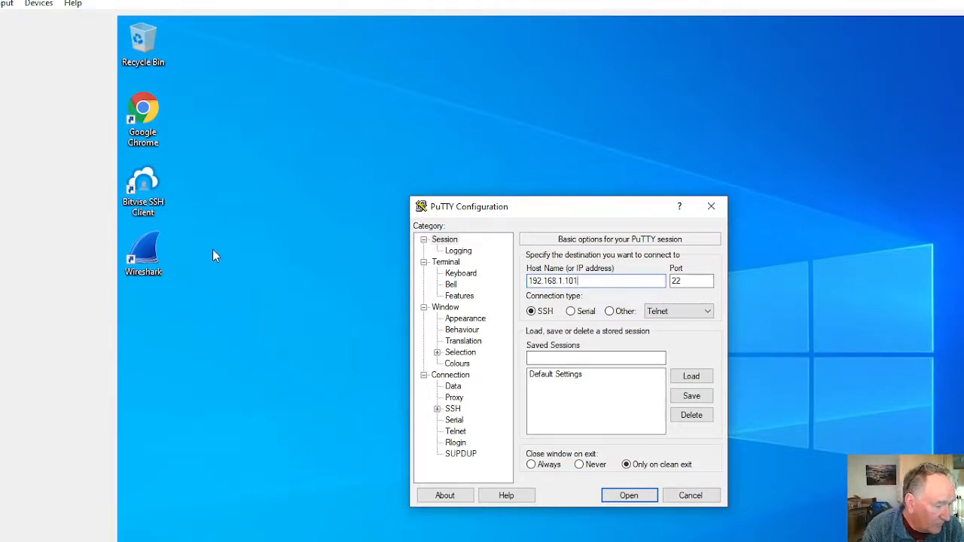
# Step: Open Wireshark and start a live capture on the Ethernet 2 interface, restarting it so that it begins with an empty packet list
pyautogui.click(151, 260)
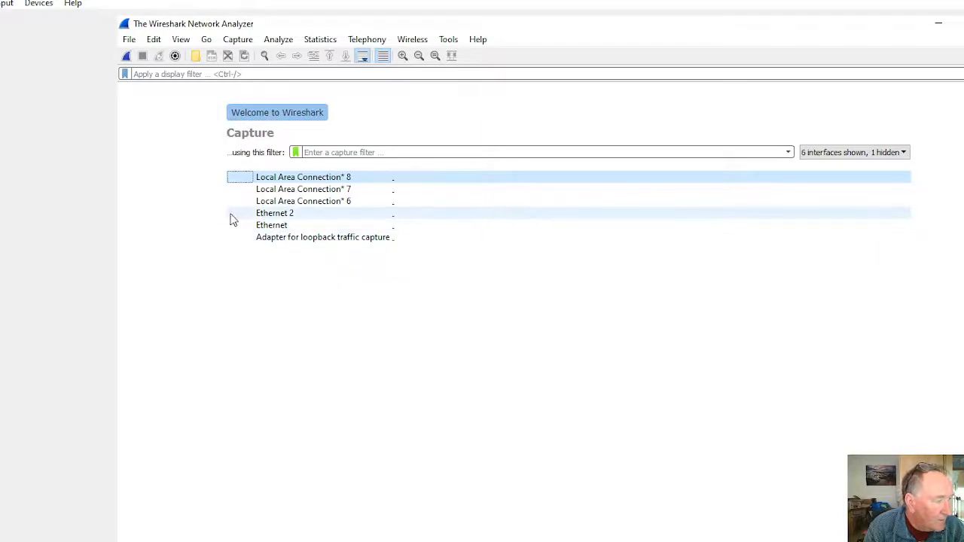
pyautogui.click(260, 215)
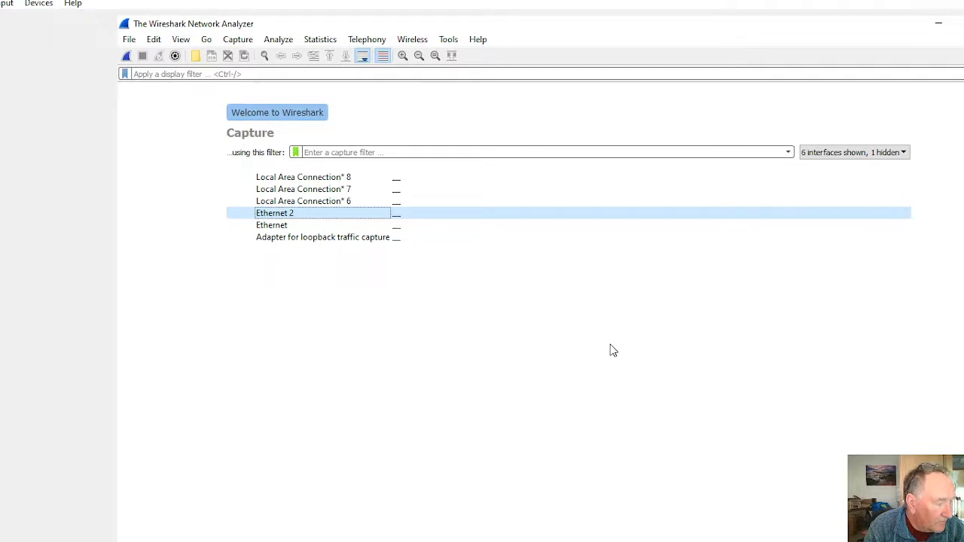
pyautogui.click(238, 39)
pyautogui.click(251, 58)
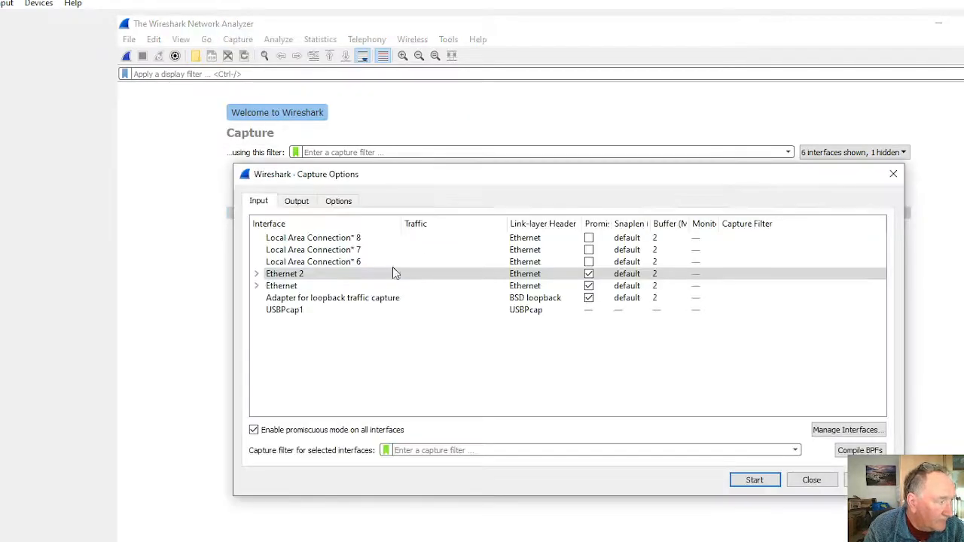
pyautogui.click(757, 481)
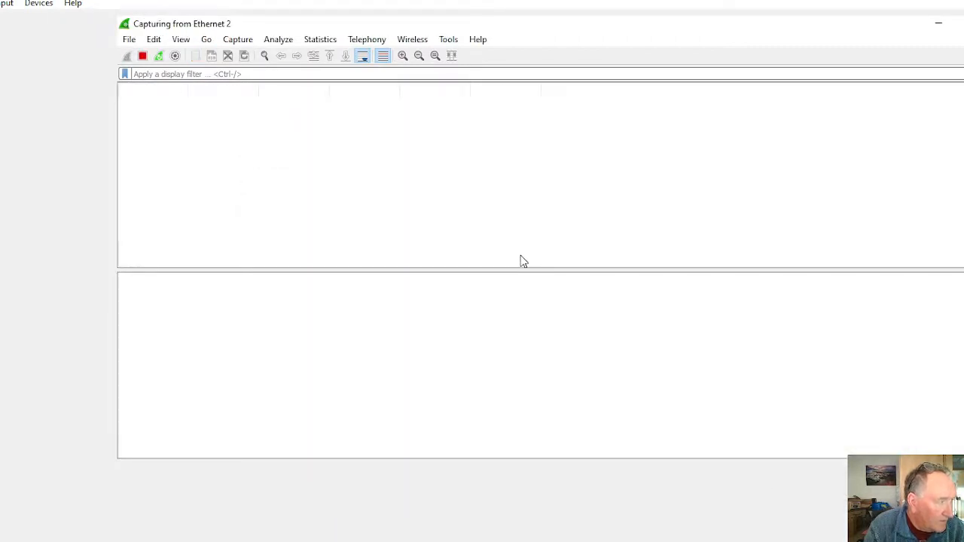
pyautogui.click(158, 57)
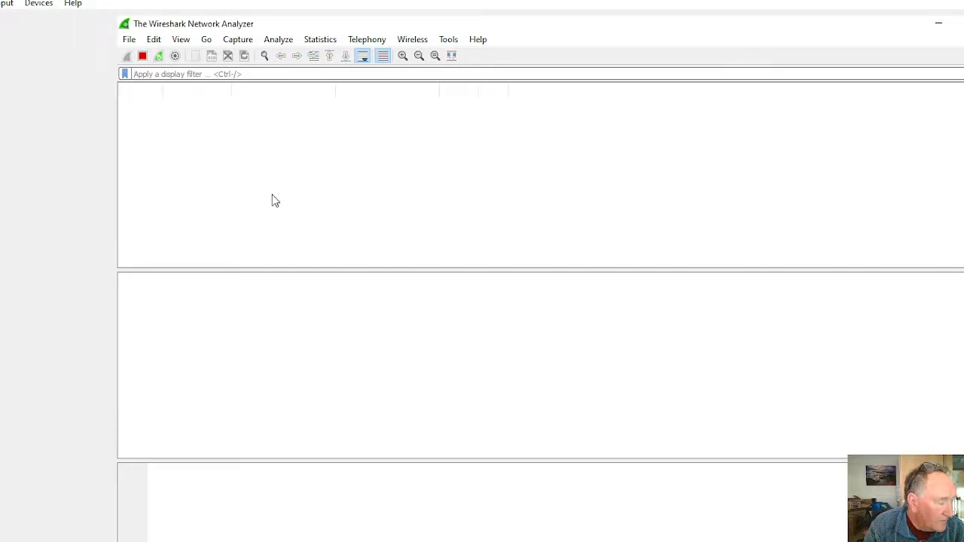
pyautogui.click(158, 56)
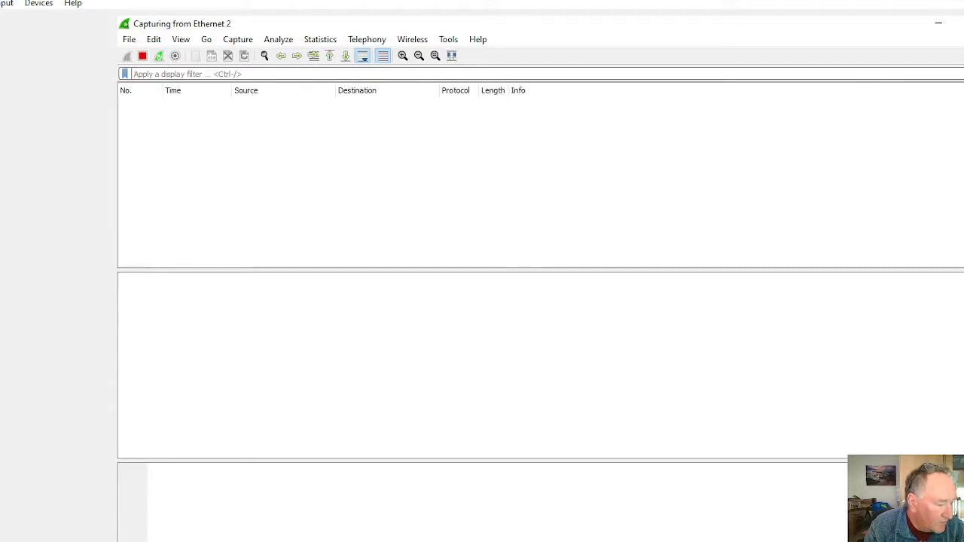
# Step: Switch back to PuTTY, open the SSH connection to 192.168.1.101, and move its terminal window away from the captured packets
pyautogui.click(594, 541)
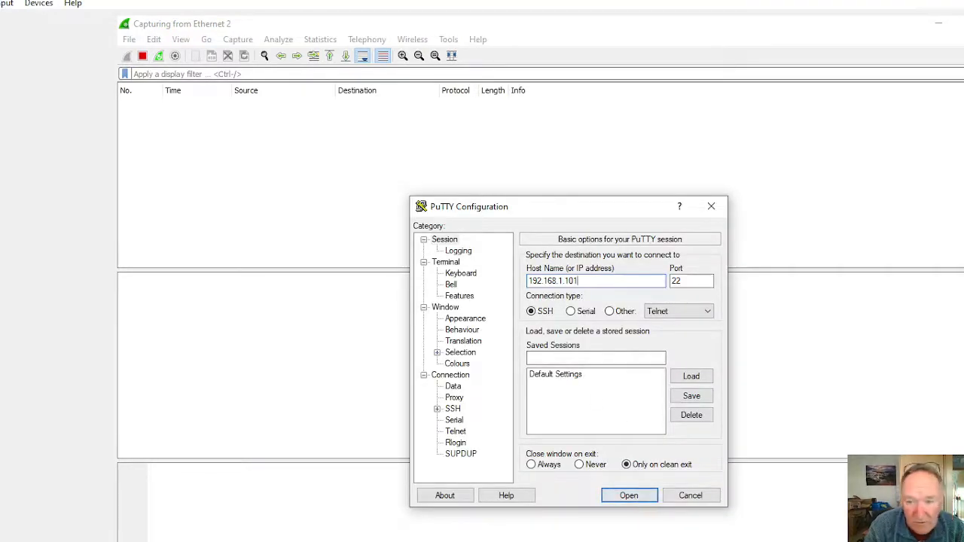
pyautogui.press('Return')
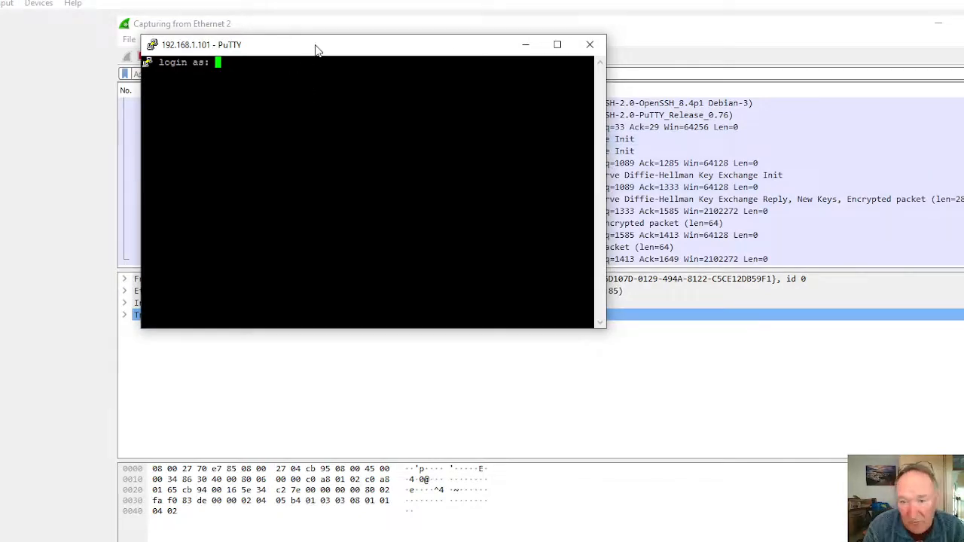
pyautogui.moveTo(344, 47); pyautogui.dragTo(864, 185)
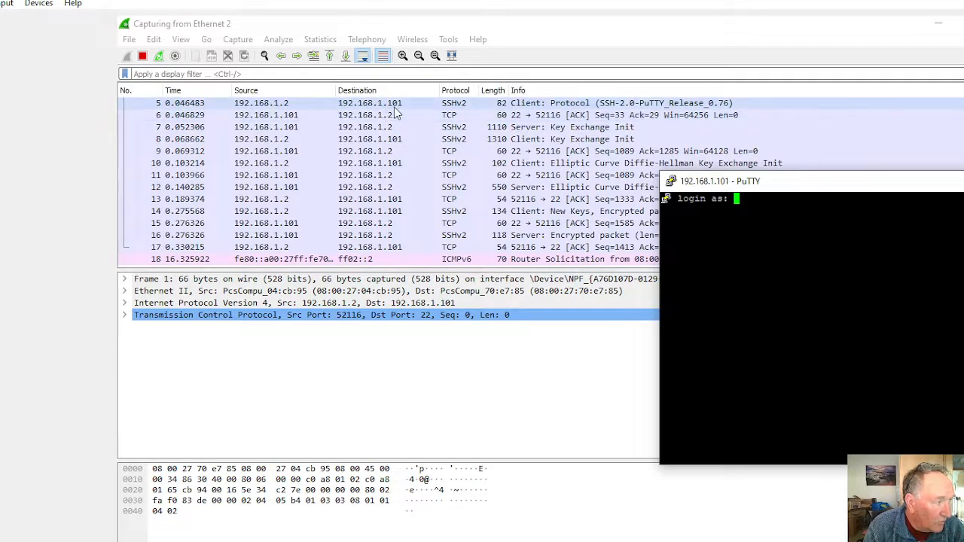
pyautogui.moveTo(746, 186); pyautogui.dragTo(534, 177)
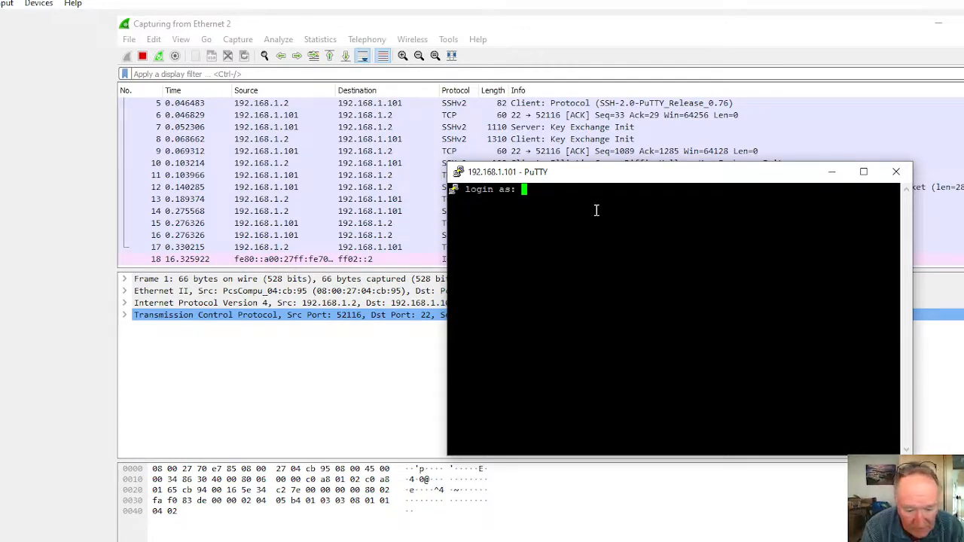
# Step: Log in to the SSH session as sshclient and enter the account password
pyautogui.write('s')
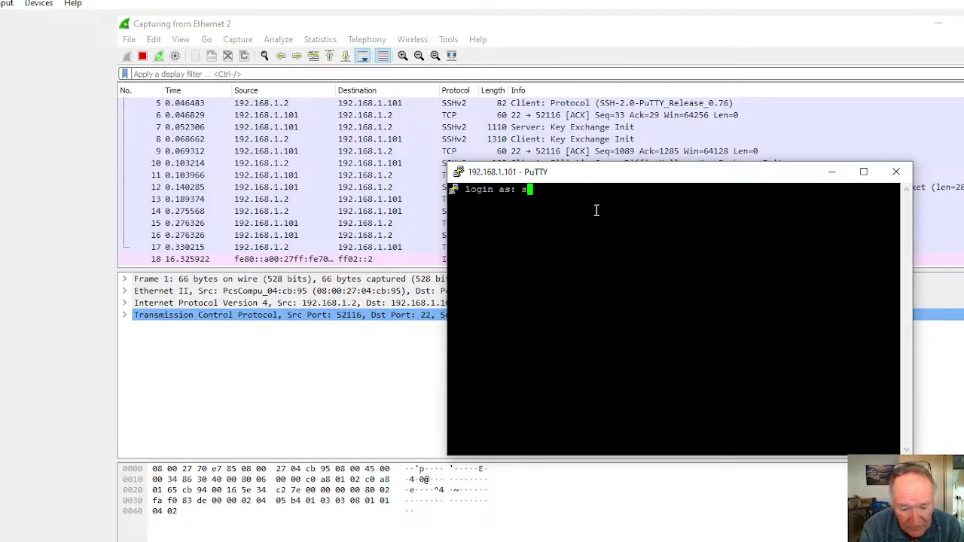
pyautogui.write('shclie')
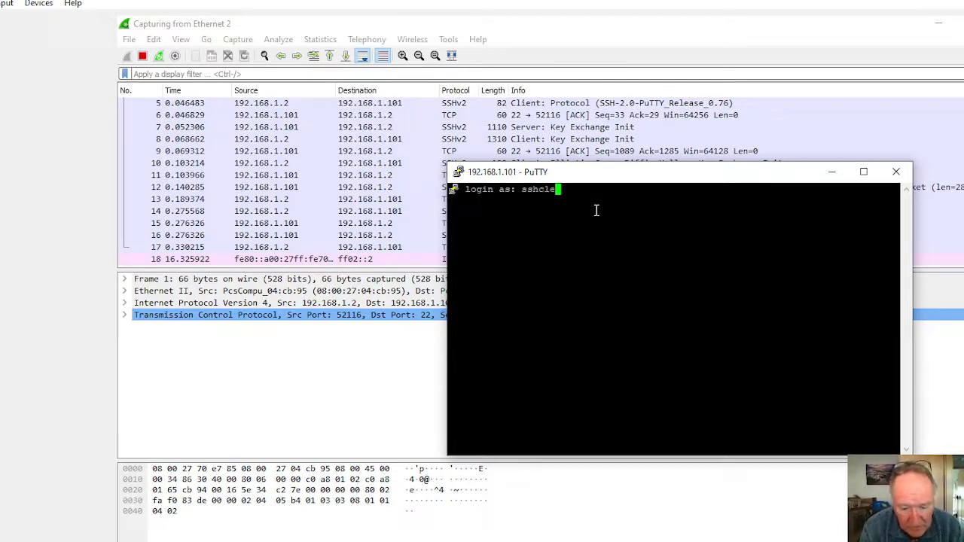
pyautogui.press('BackSpace')
pyautogui.press('BackSpace')
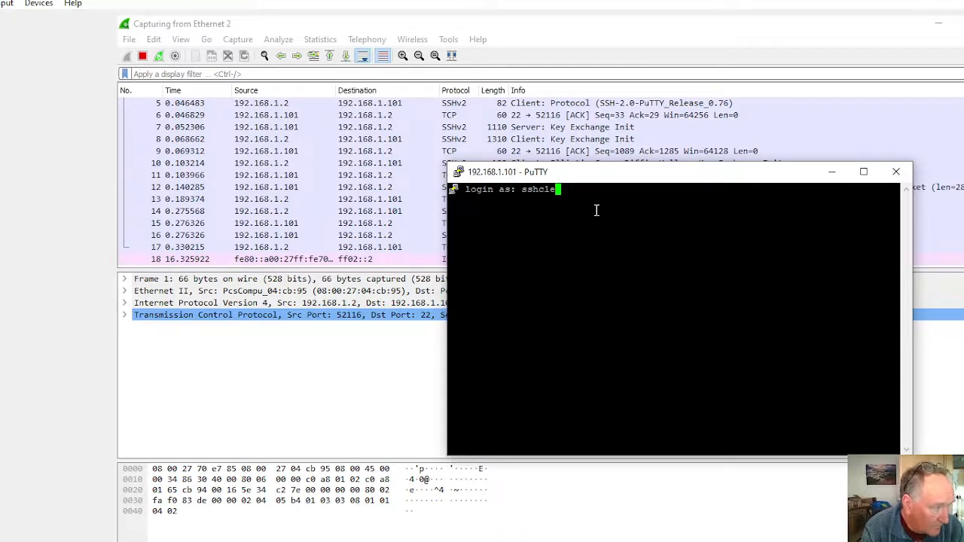
pyautogui.write('ient')
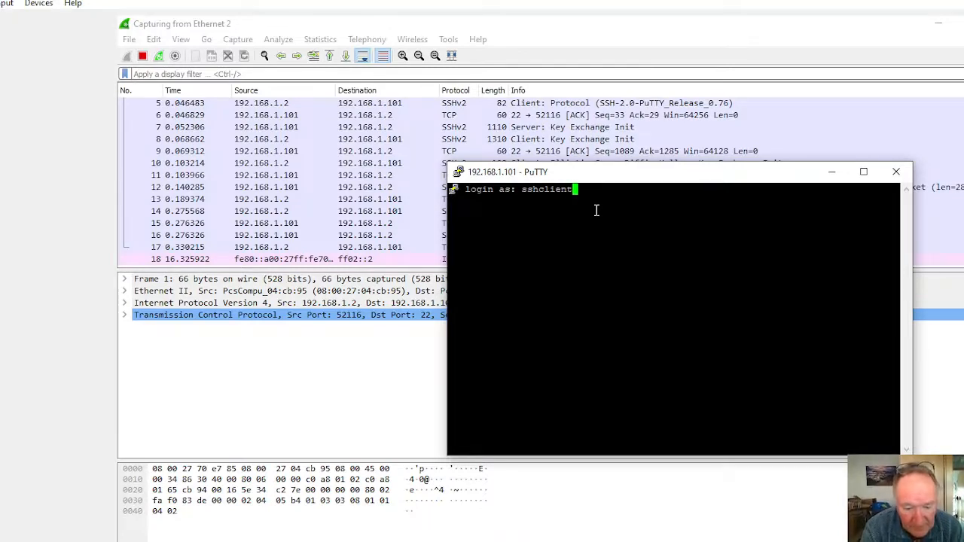
pyautogui.press('Return')
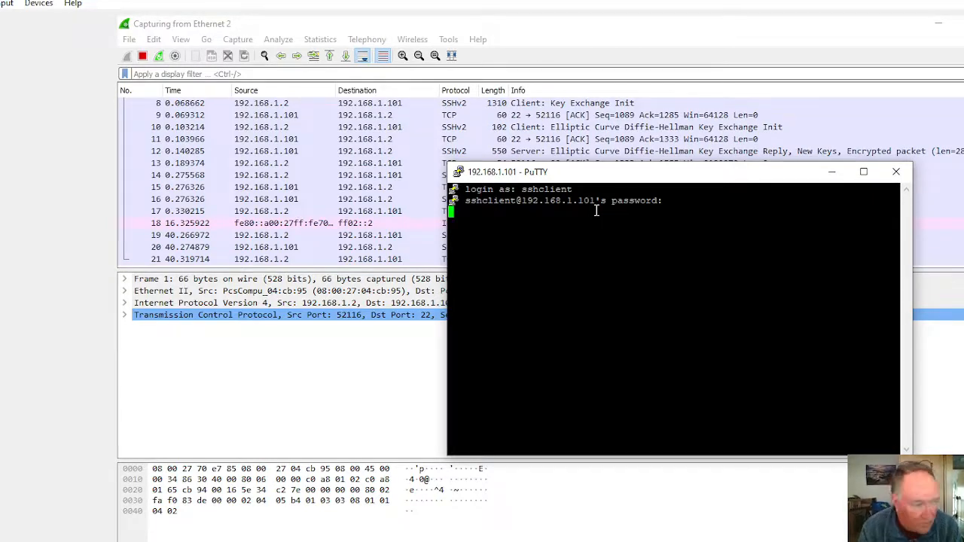
pyautogui.press('Return')
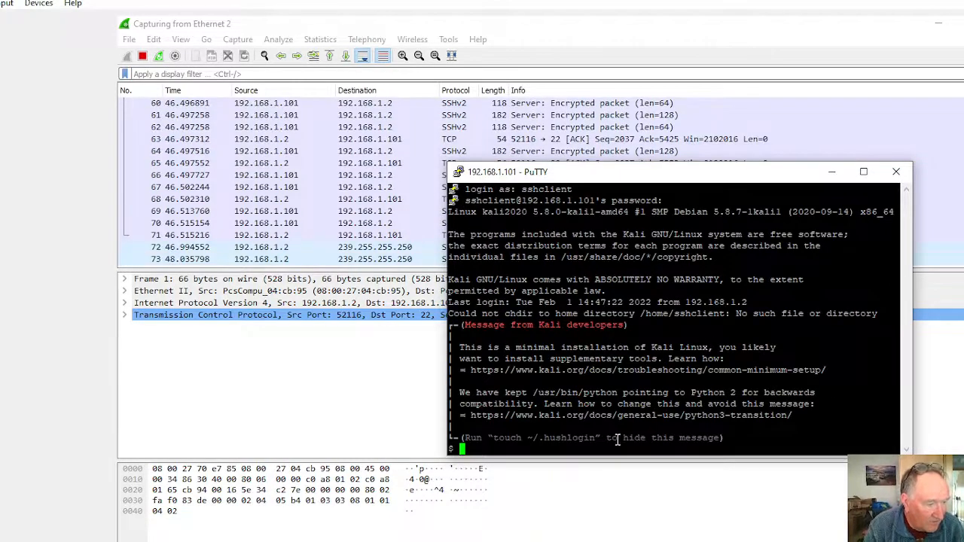
# Step: Move the PuTTY window clear of the packet list, close the SSH session, and stop the Wireshark capture
pyautogui.moveTo(768, 178); pyautogui.dragTo(812, 180)
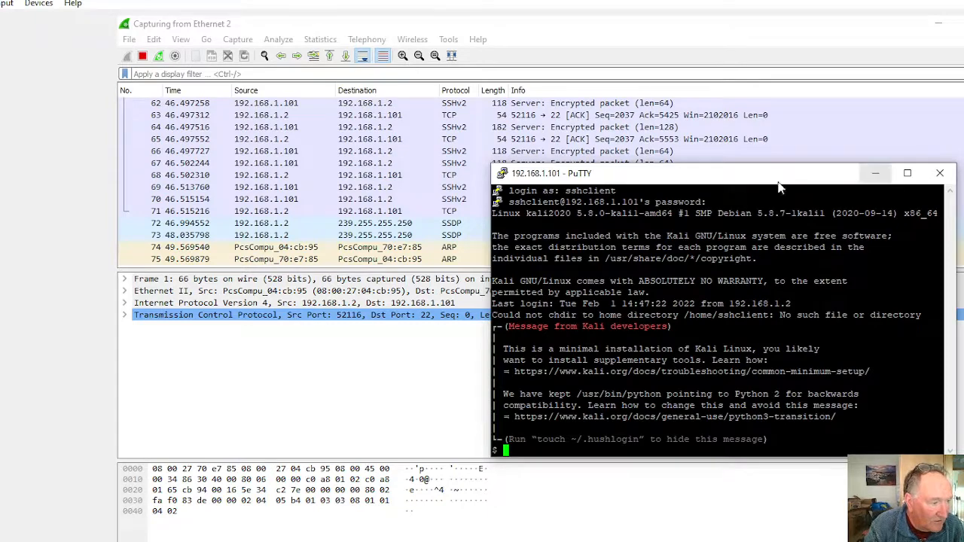
pyautogui.moveTo(768, 175); pyautogui.dragTo(795, 327)
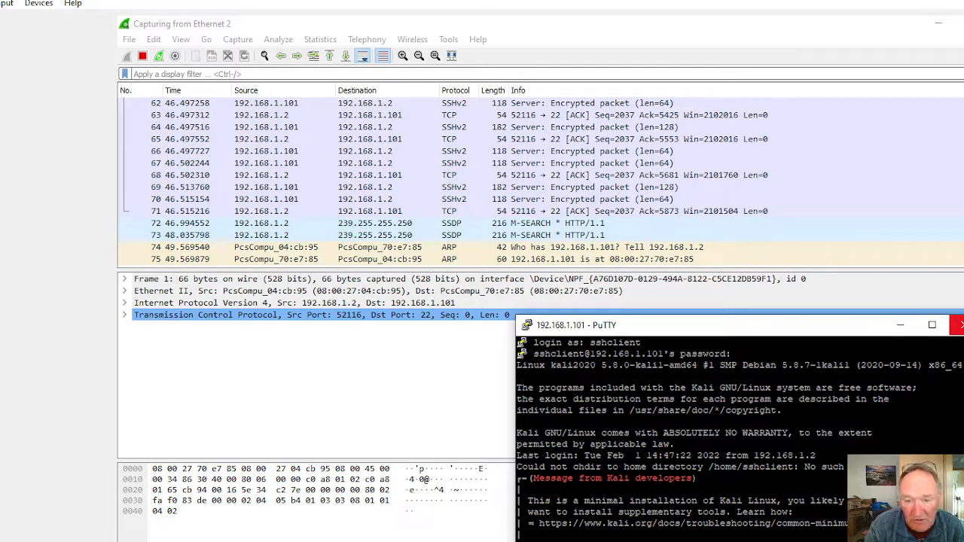
pyautogui.click(958, 325)
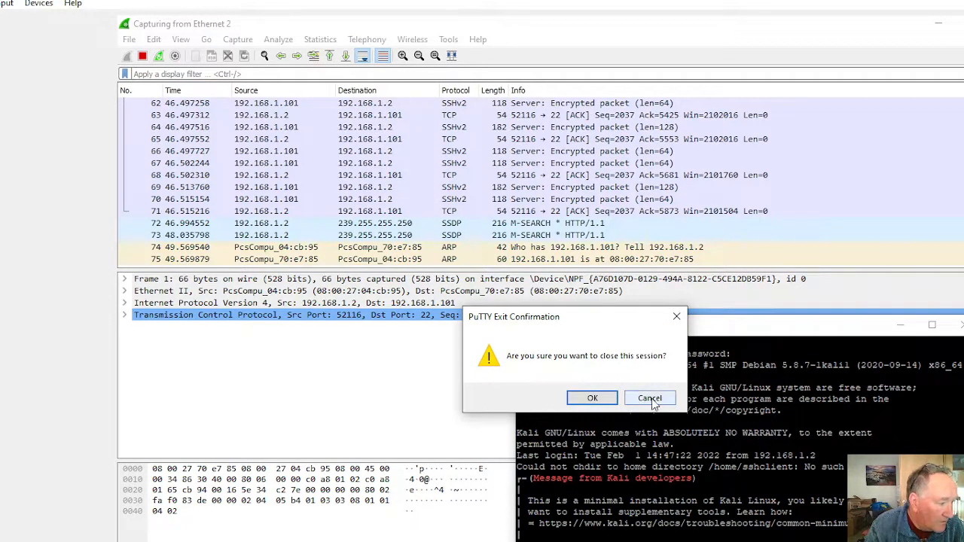
pyautogui.click(583, 401)
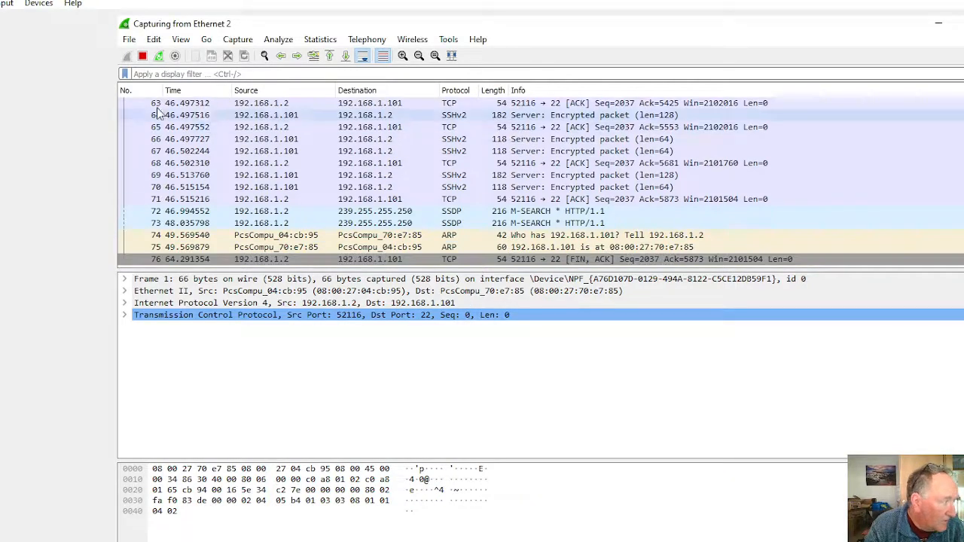
pyautogui.click(144, 58)
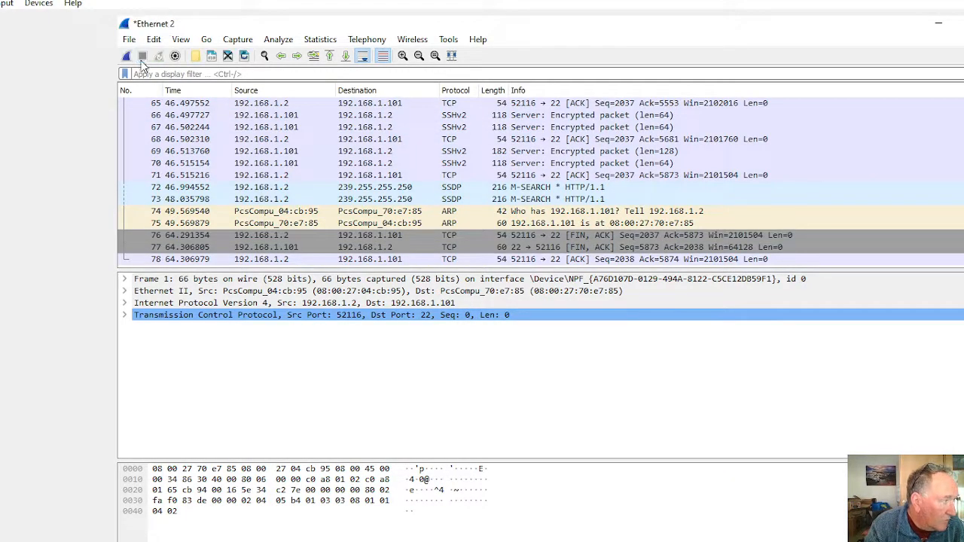
# Step: Apply the display filter ssh to the capture and look through the filtered packets
pyautogui.click(185, 68)
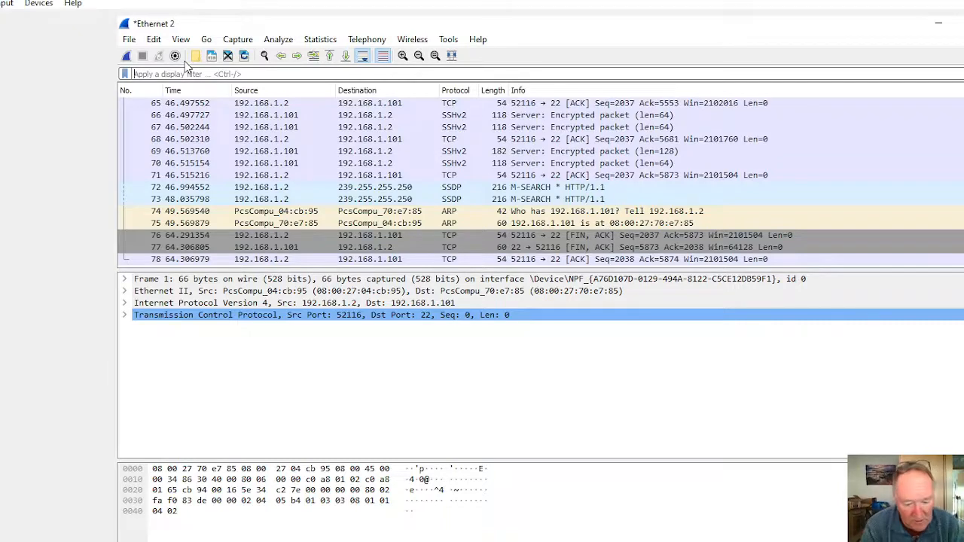
pyautogui.write('ssh')
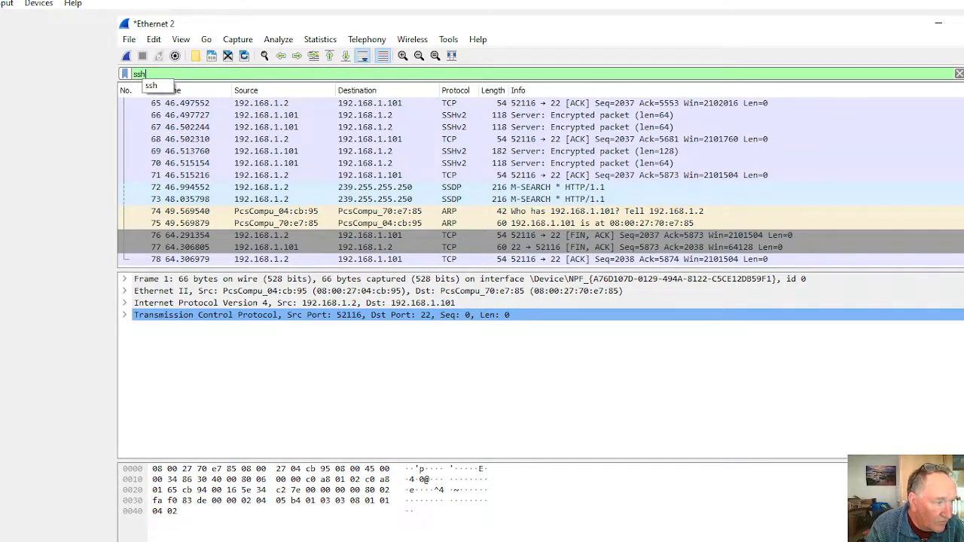
pyautogui.press('Return')
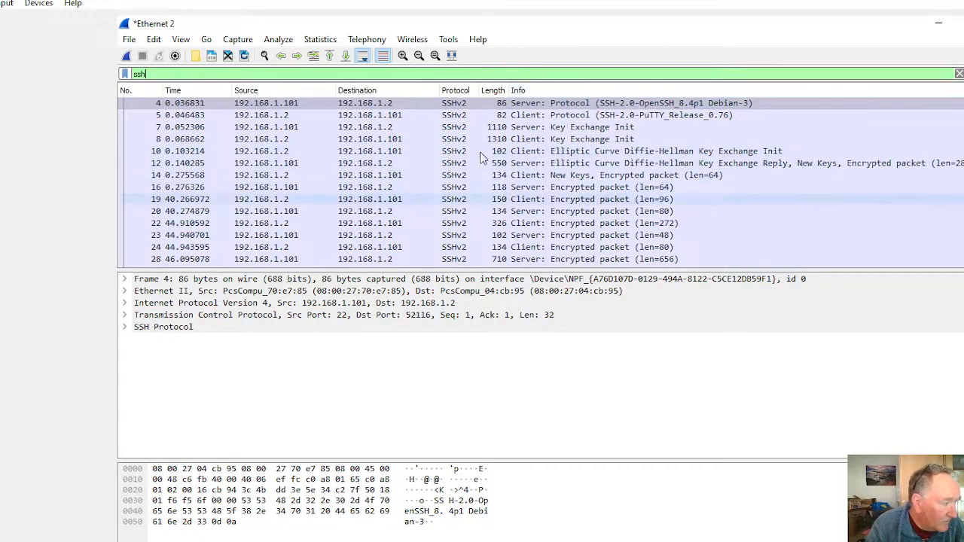
pyautogui.scroll(-10, 527, 181)
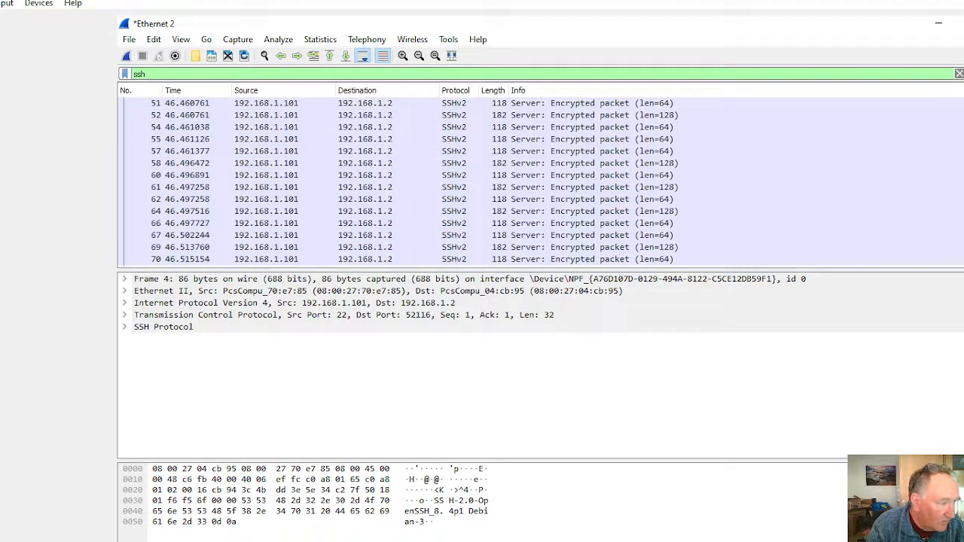
pyautogui.scroll(10, 527, 181)
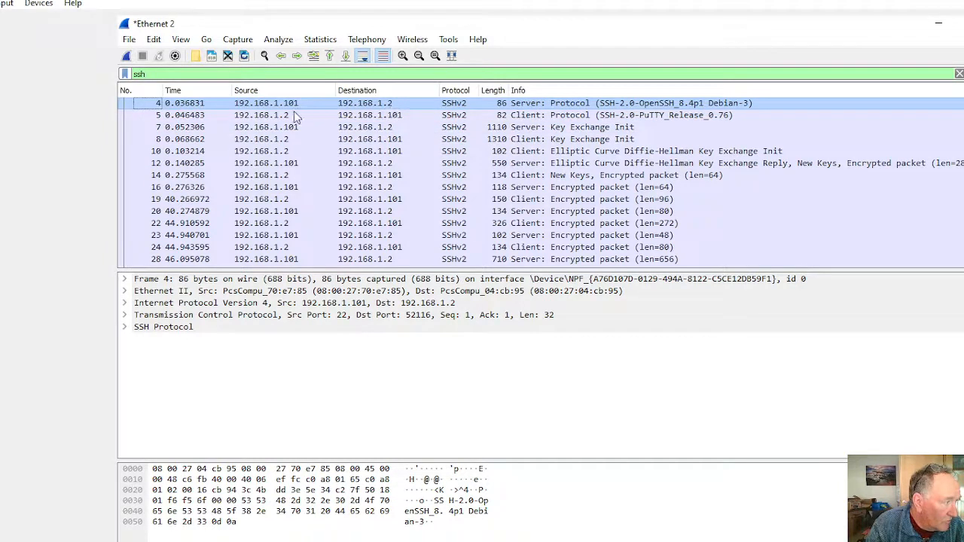
# Step: Expand the SSH Protocol details of packet 4, and examine the Frame details of packet 5 from the PuTTY client
pyautogui.click(124, 326)
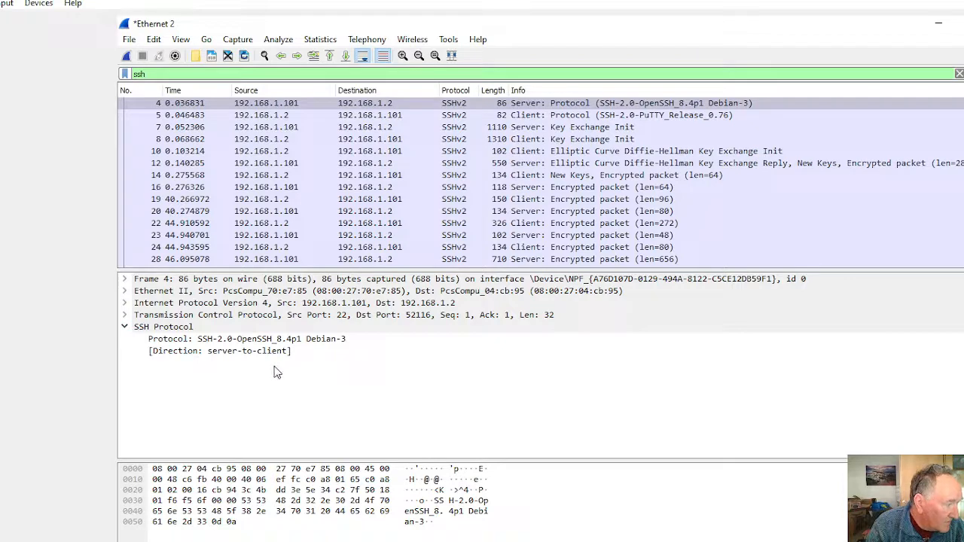
pyautogui.click(365, 115)
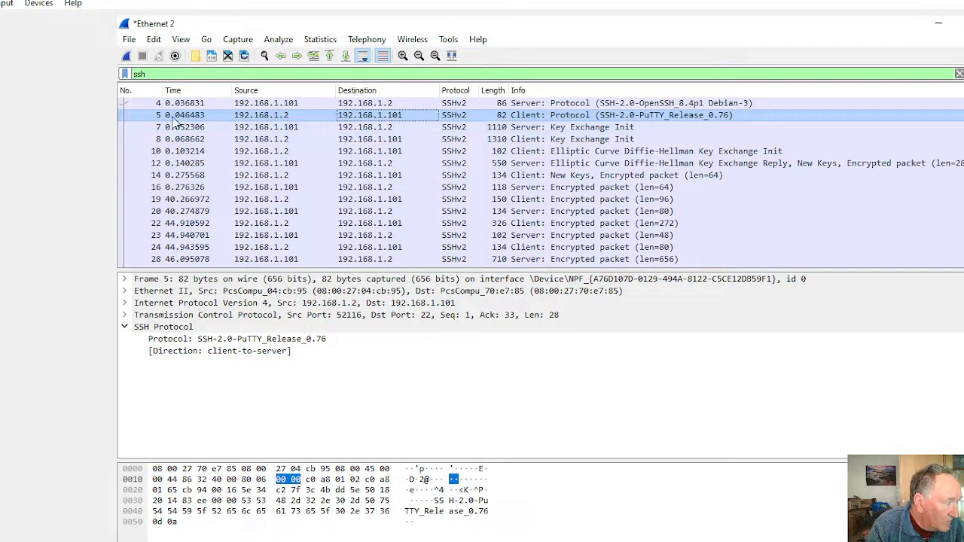
pyautogui.click(126, 280)
pyautogui.scroll(-1, 241, 358)
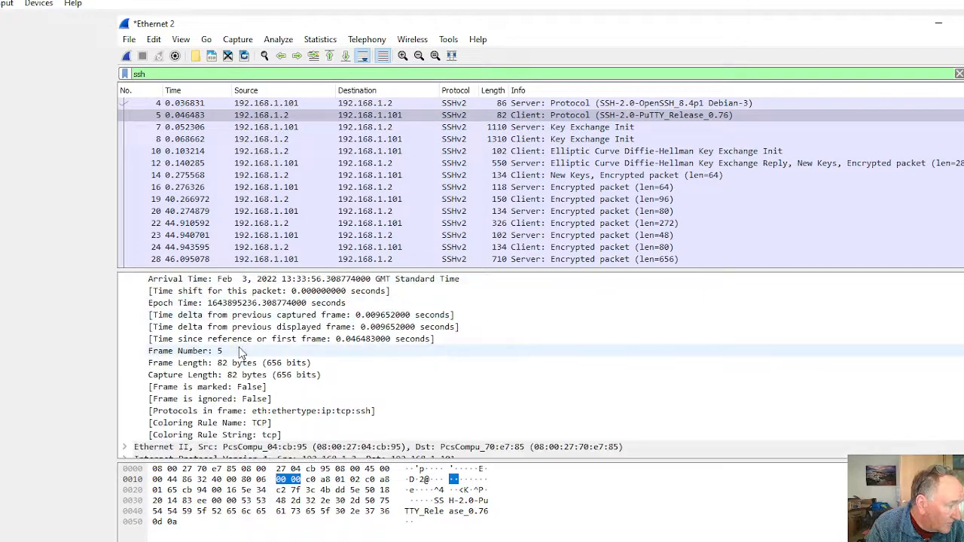
pyautogui.scroll(-1, 253, 380)
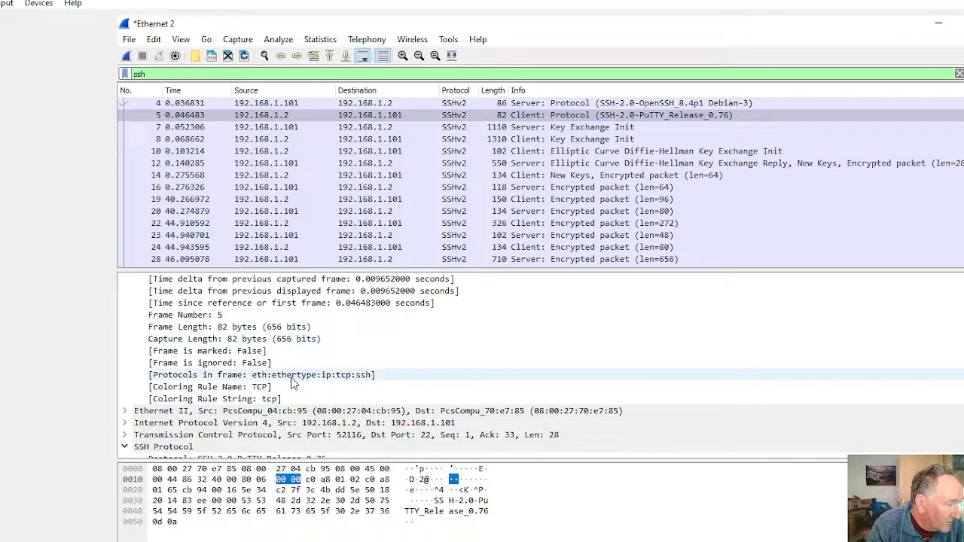
pyautogui.scroll(-1, 245, 405)
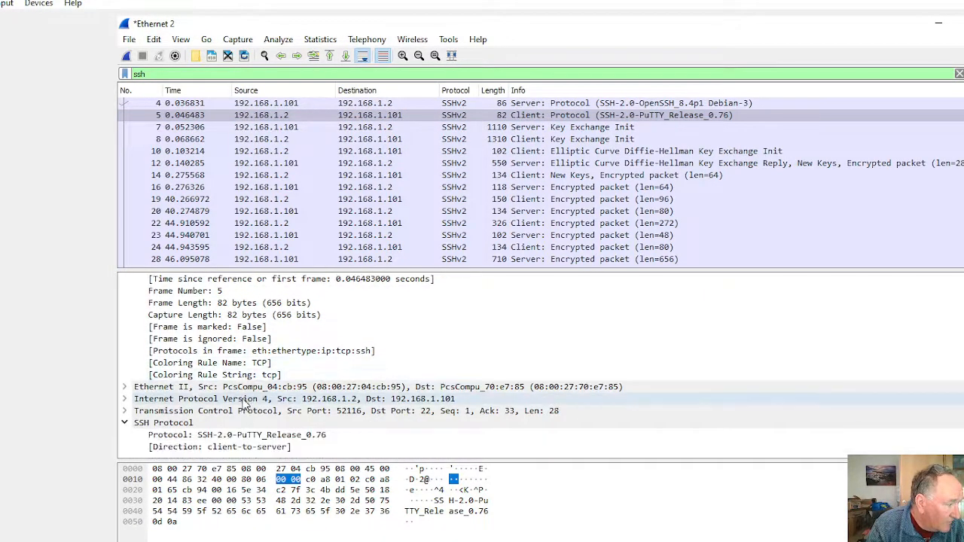
# Step: Expand the Ethernet II and Internet Protocol Version 4 headers of packet 5 and examine their fields
pyautogui.click(125, 387)
pyautogui.scroll(-1, 241, 401)
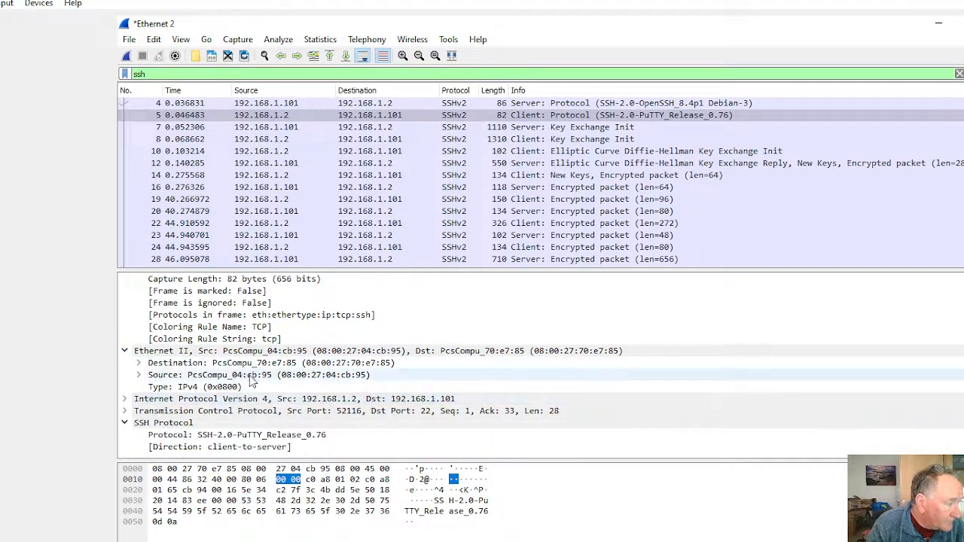
pyautogui.click(125, 399)
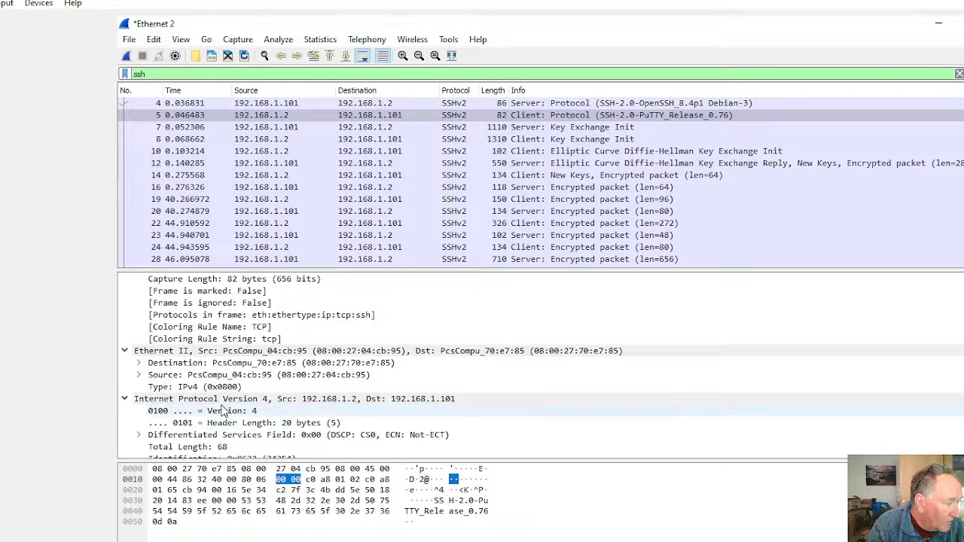
pyautogui.scroll(-2, 309, 373)
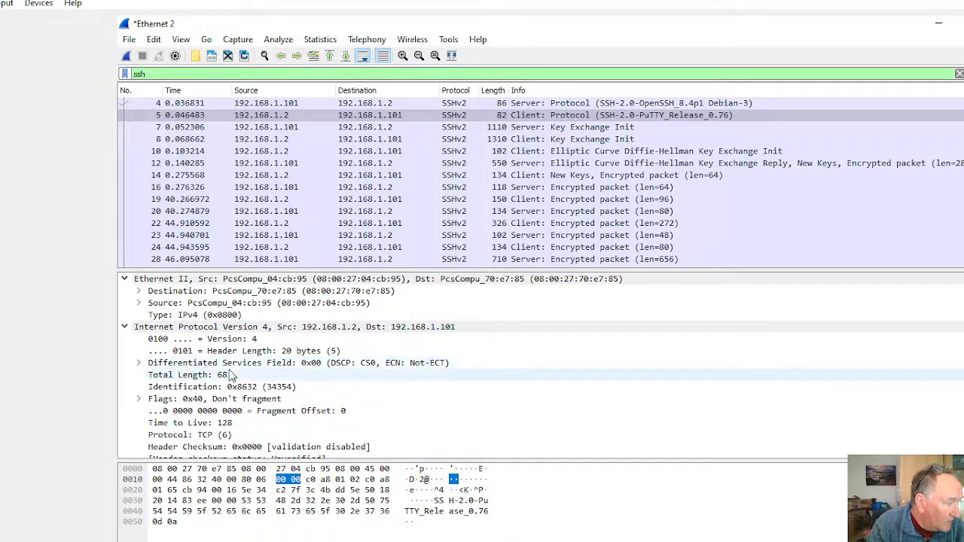
pyautogui.scroll(-3, 233, 376)
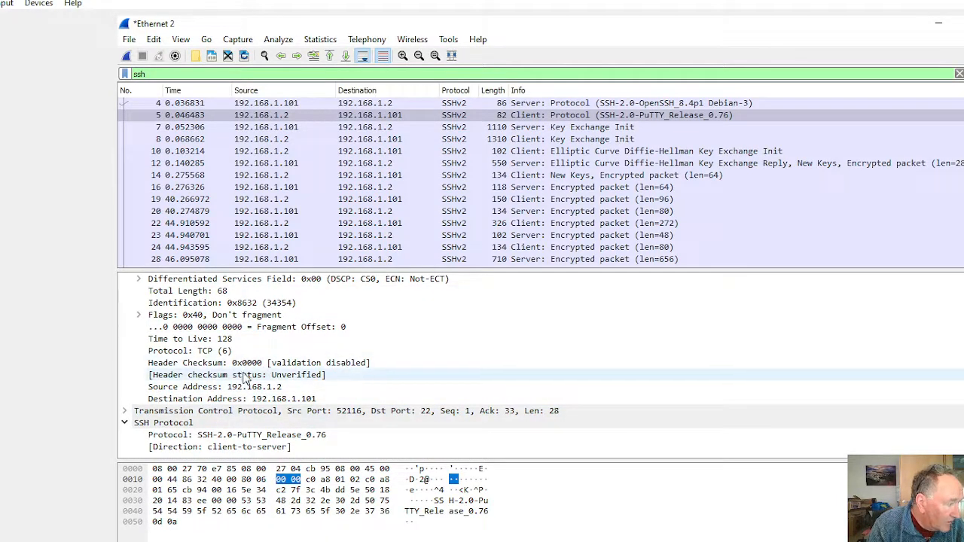
# Step: Expand the Transmission Control Protocol header of packet 5, examine its fields, and highlight the SSH Protocol data in the packet bytes
pyautogui.click(125, 412)
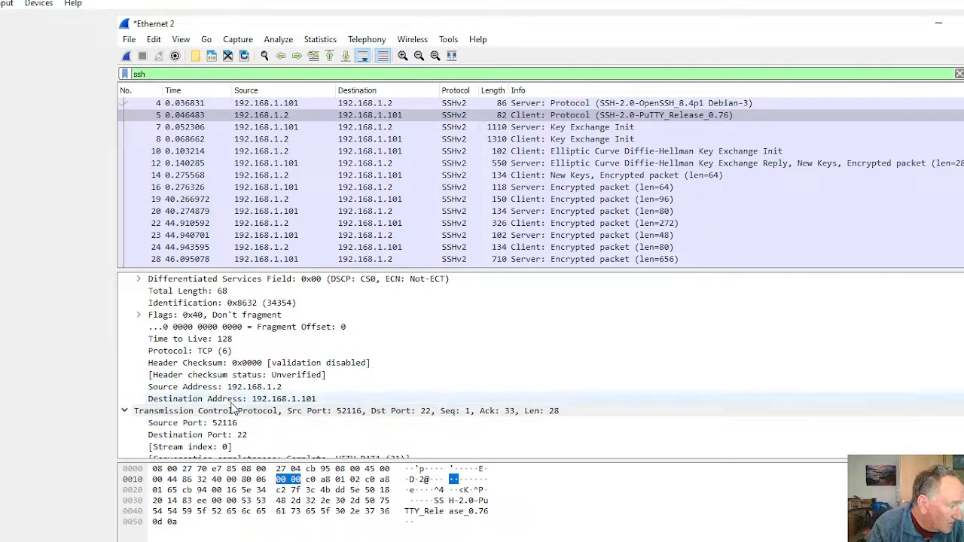
pyautogui.scroll(-3, 224, 320)
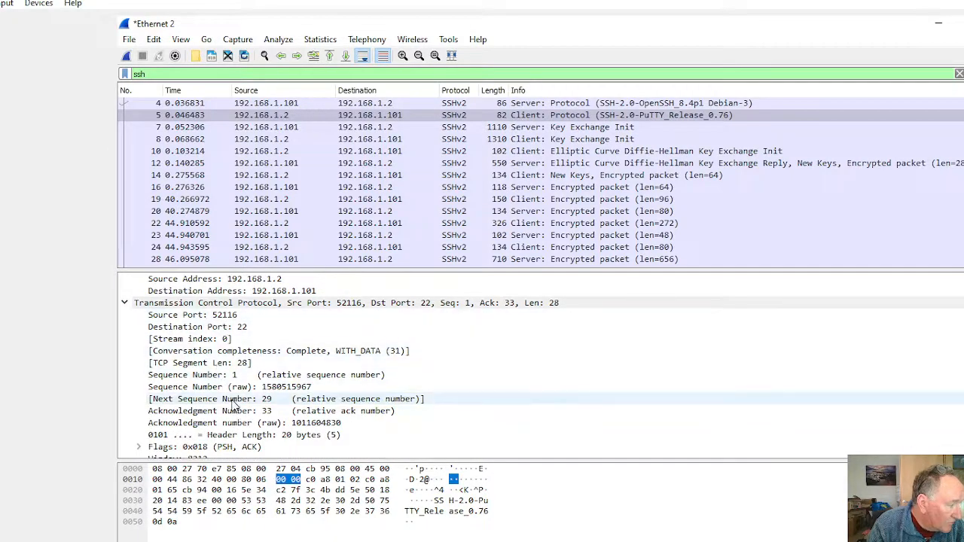
pyautogui.scroll(-1, 235, 405)
pyautogui.scroll(-1, 235, 405)
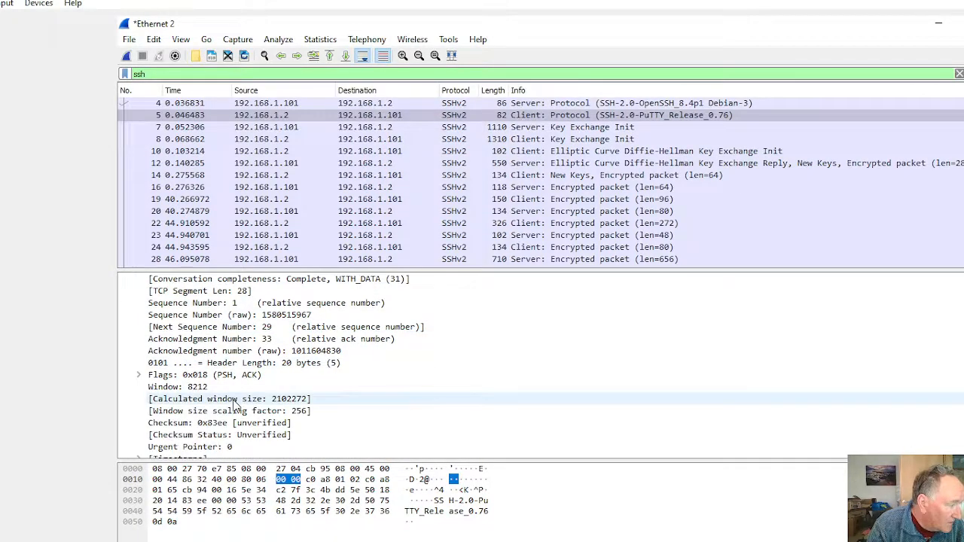
pyautogui.scroll(-2, 235, 405)
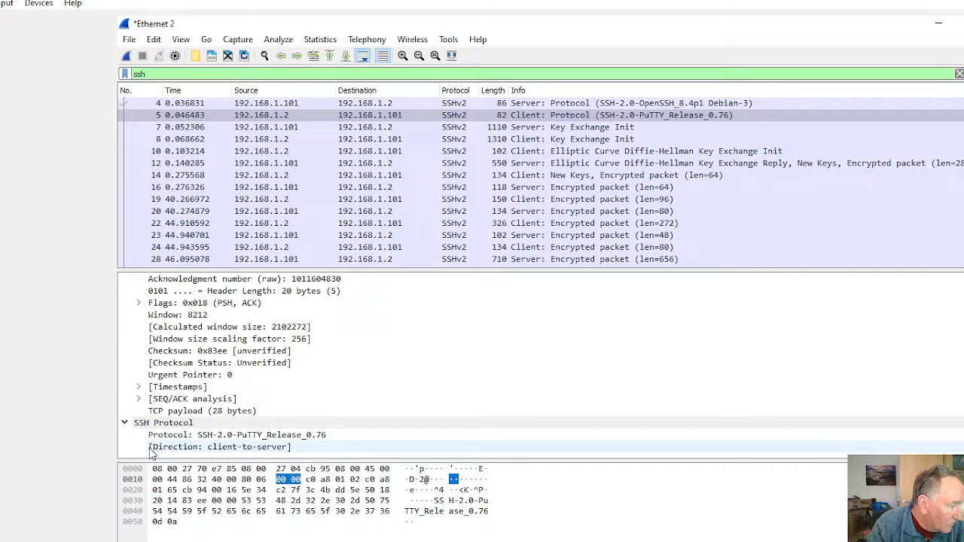
pyautogui.click(135, 426)
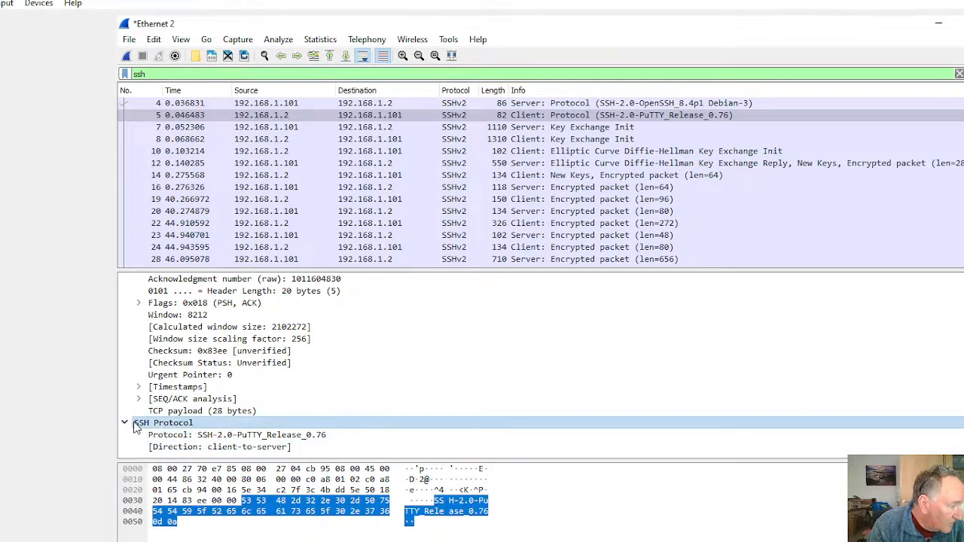
pyautogui.click(379, 539)
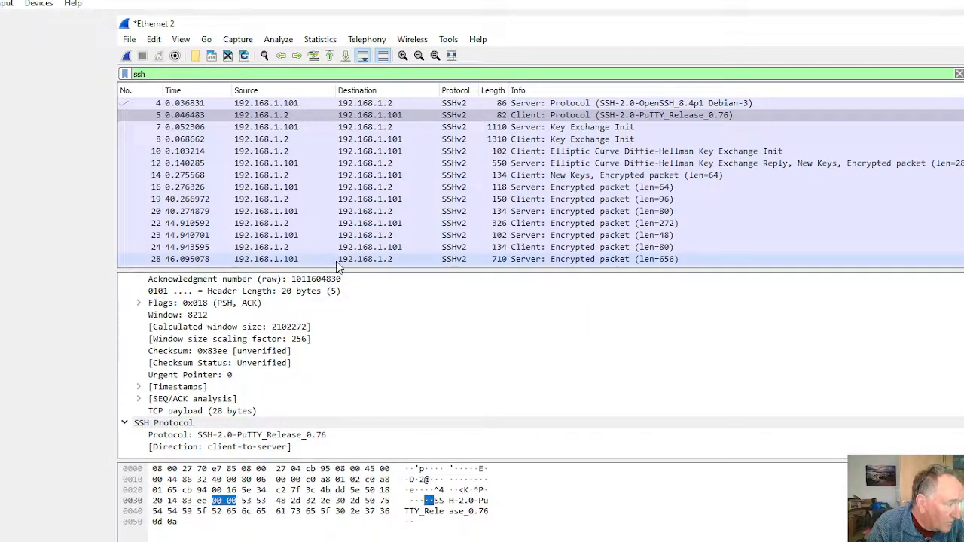
# Step: Open encrypted server packet 16 in its own window and examine its Frame, Ethernet II, IPv4 and TCP details
pyautogui.click(391, 188)
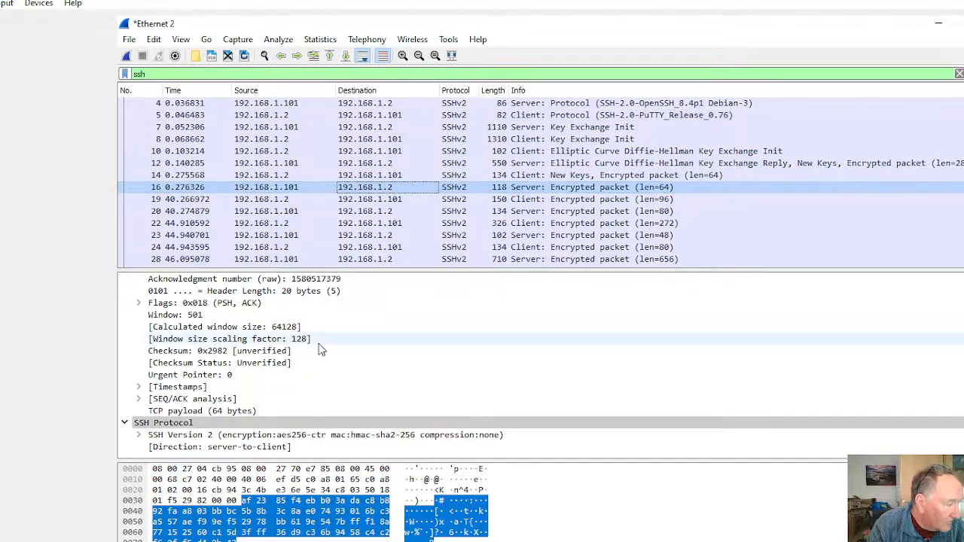
pyautogui.doubleClick(377, 188)
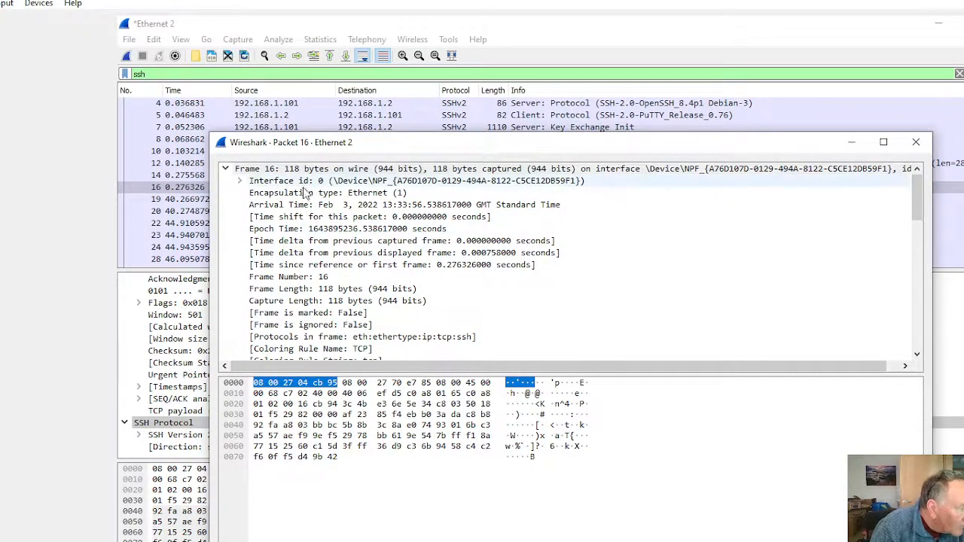
pyautogui.scroll(-2, 278, 240)
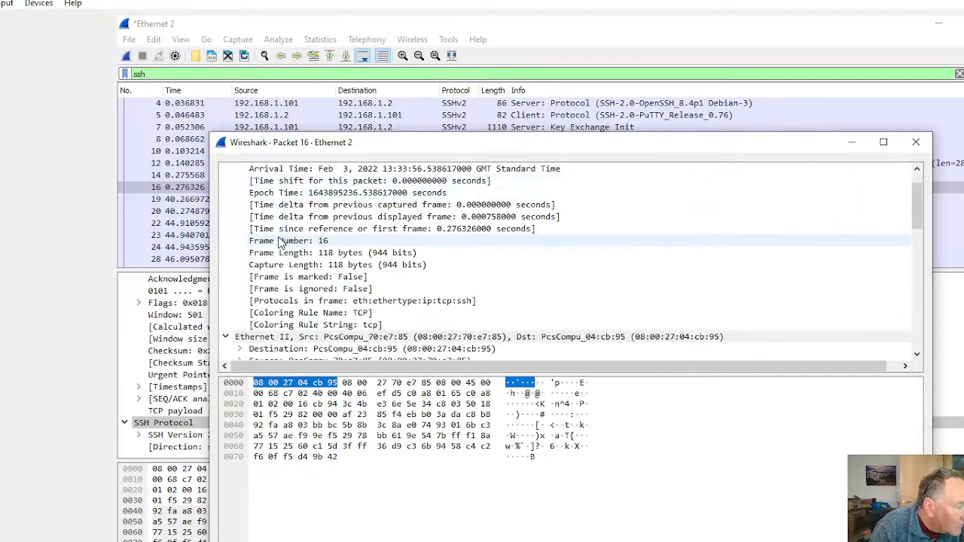
pyautogui.scroll(-4, 281, 241)
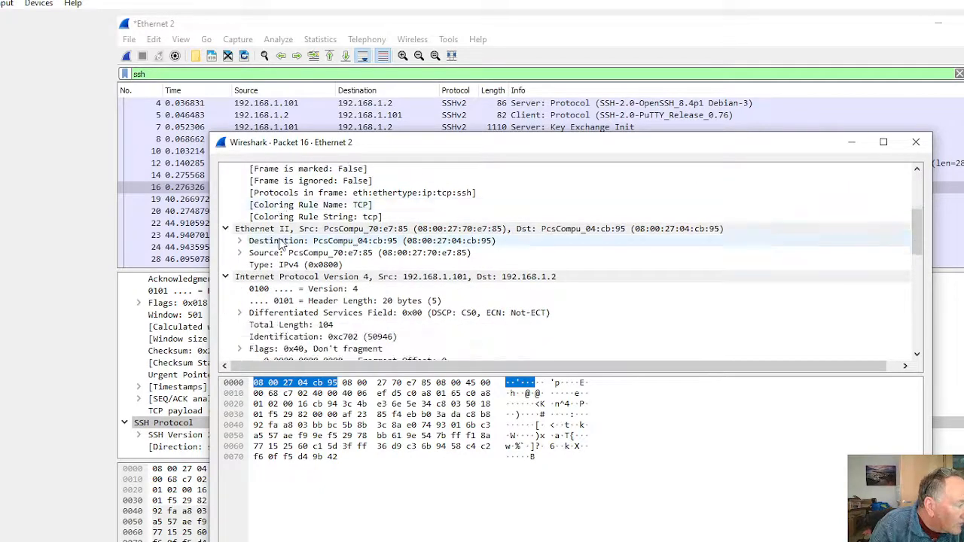
pyautogui.scroll(-4, 281, 244)
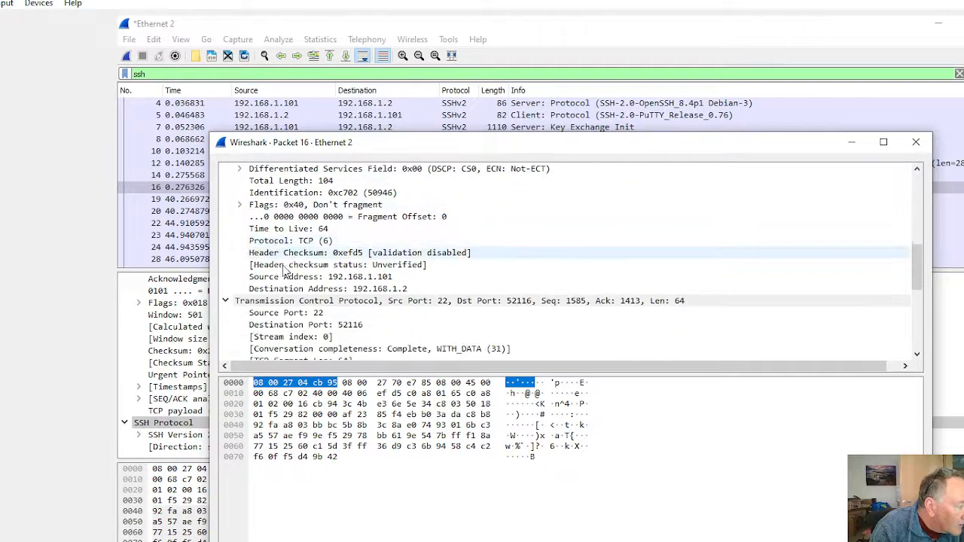
# Step: Expand the SSH Version 2 details of packet 16 and highlight the Encrypted Packet field's bytes
pyautogui.scroll(-5, 293, 282)
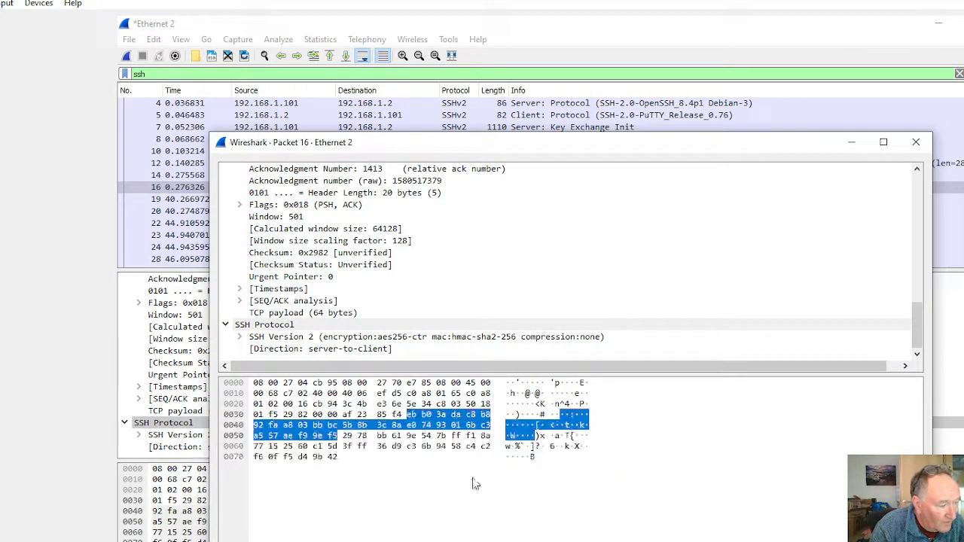
pyautogui.doubleClick(369, 338)
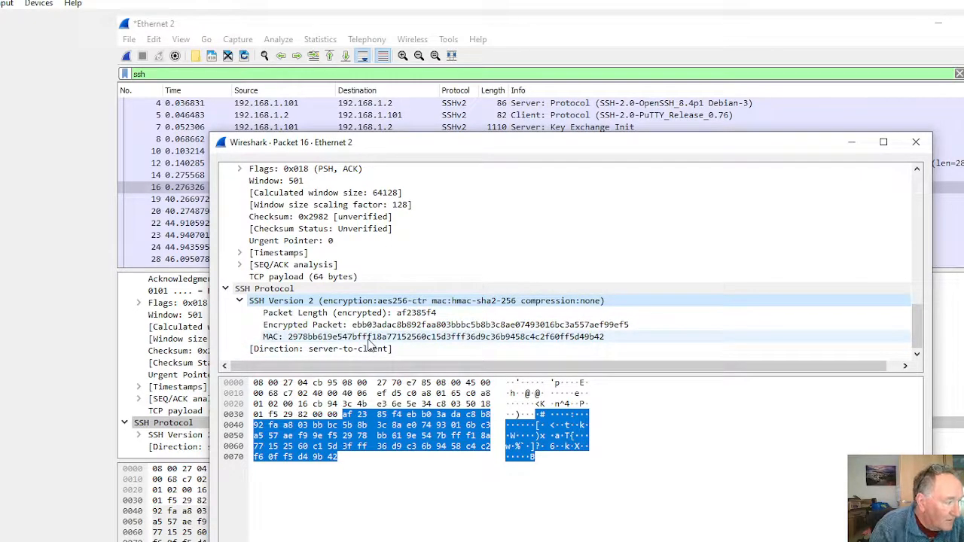
pyautogui.click(369, 326)
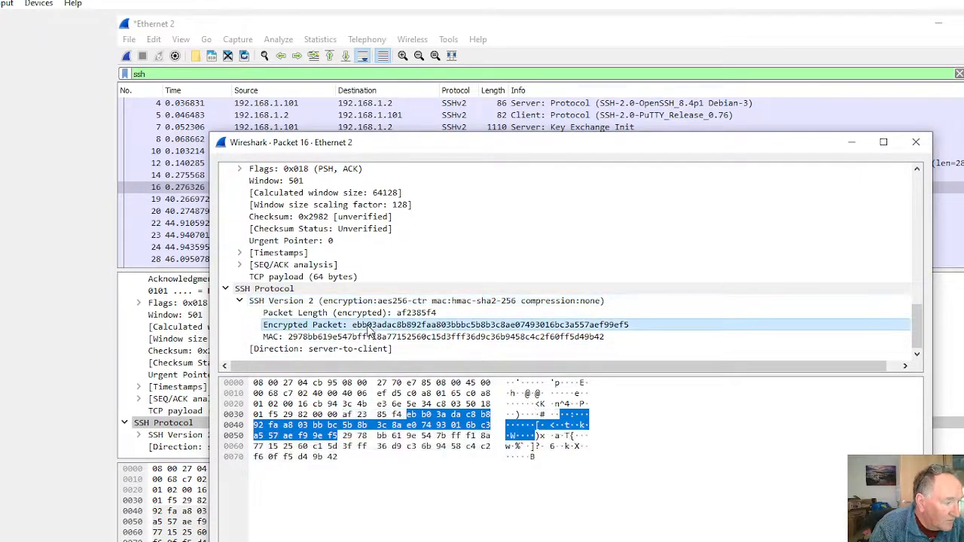